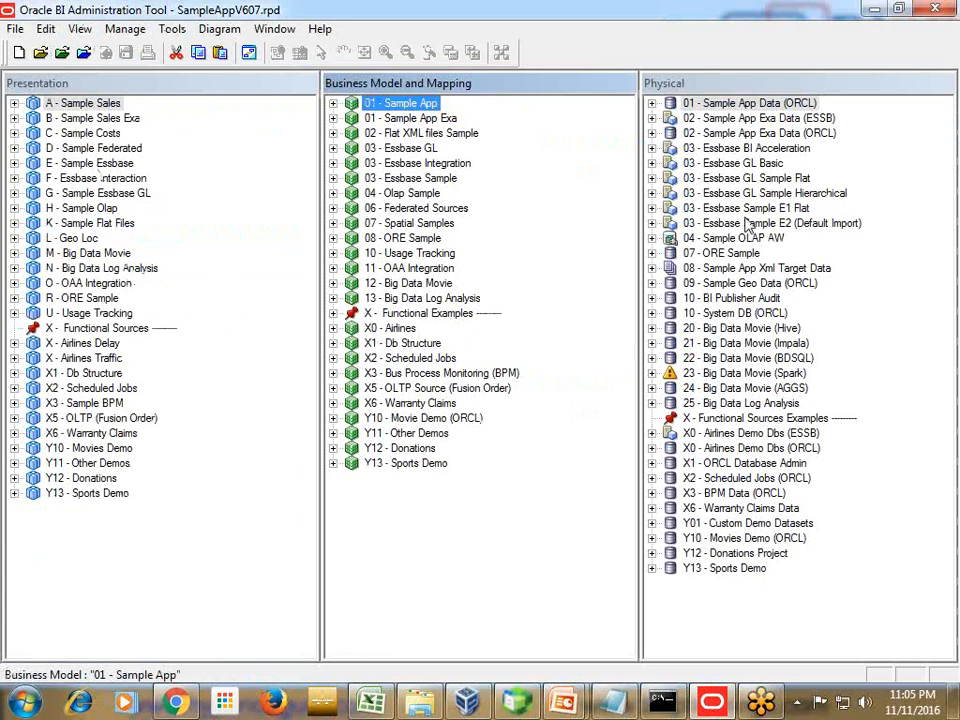
Step: Expand the physical database 03 - Essbase Sample E1 Flat through BISAMPLE Flat to the columns of the Sample Flattened cube
{"action": "left_click", "coordinate": [757, 166]}
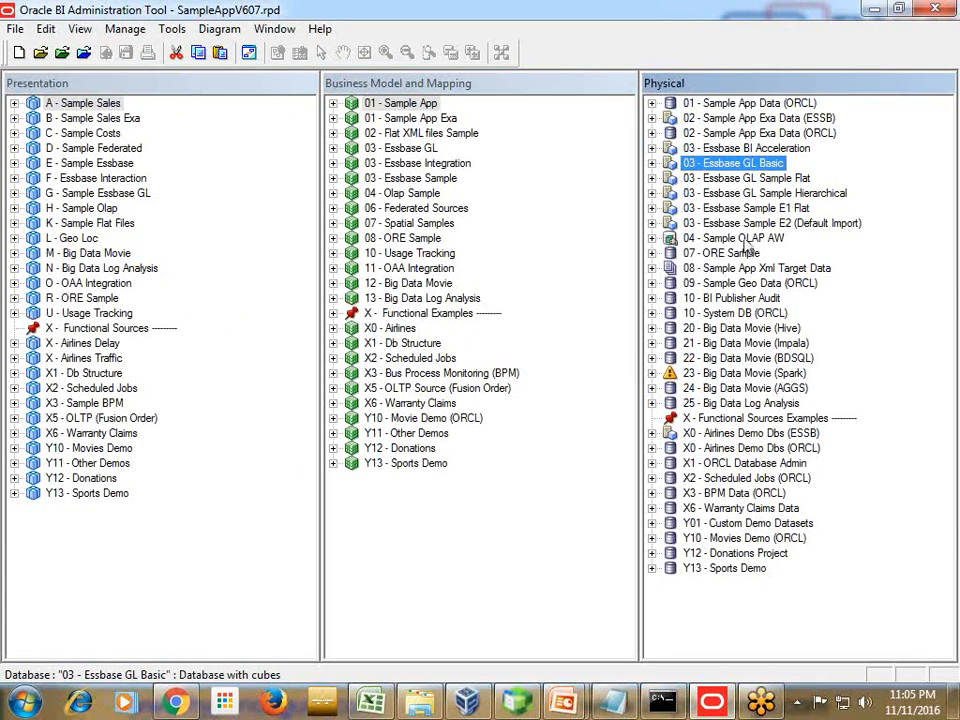
{"action": "left_click", "coordinate": [745, 209]}
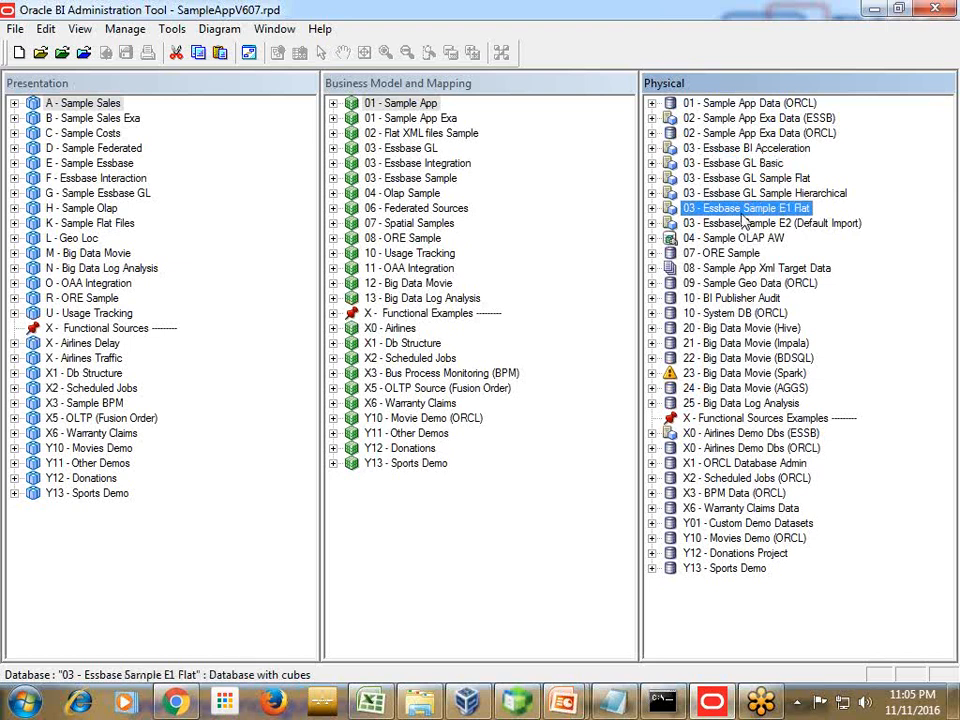
{"action": "left_click", "coordinate": [652, 208]}
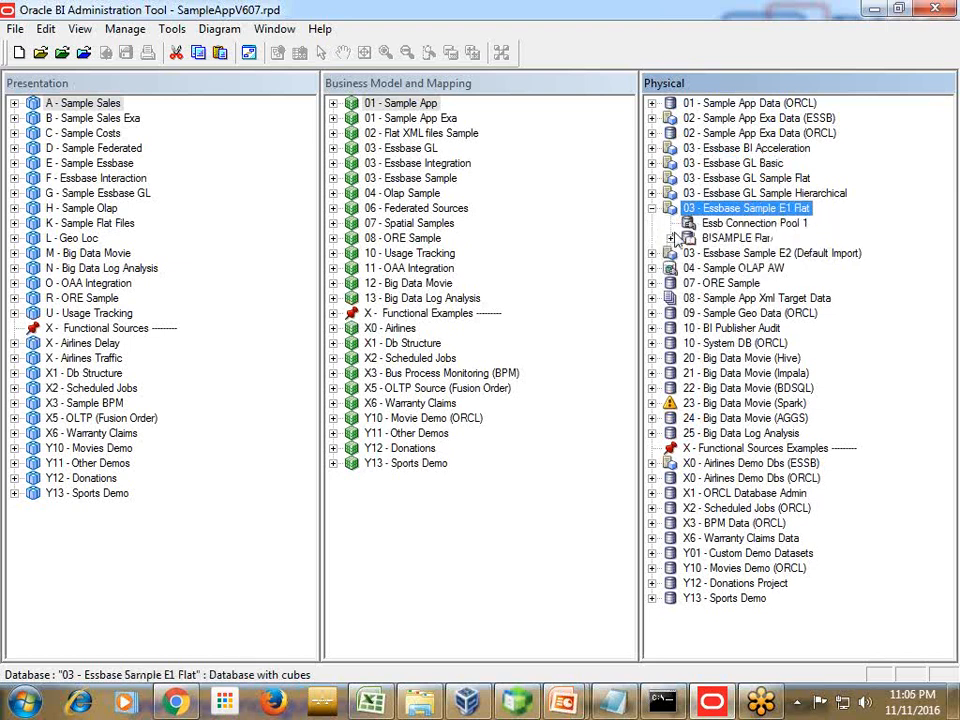
{"action": "left_click", "coordinate": [670, 238]}
{"action": "left_click", "coordinate": [689, 253]}
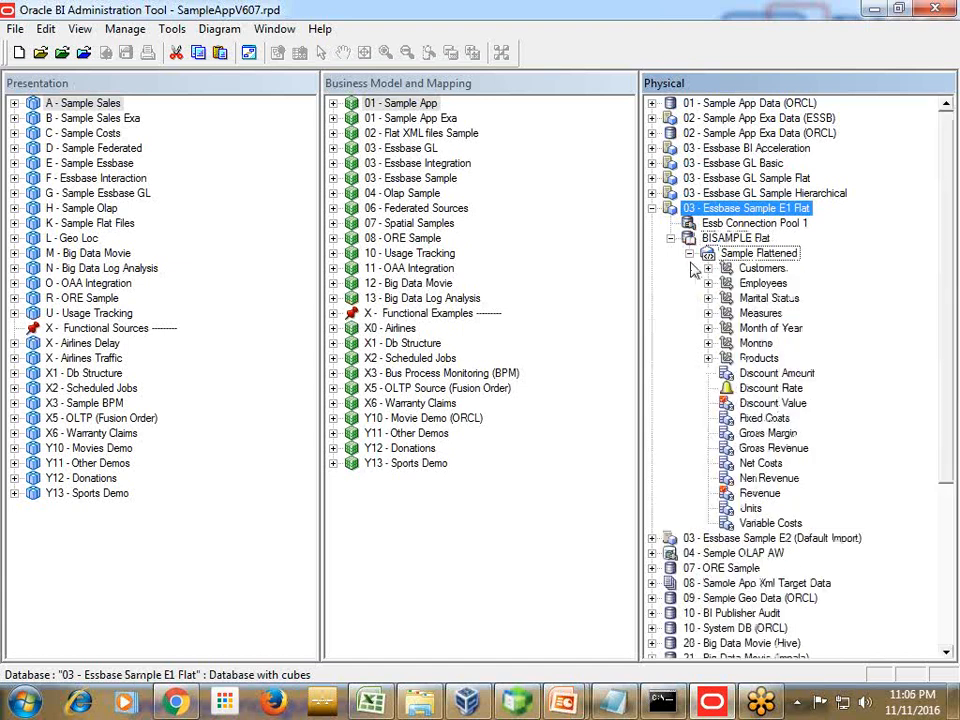
{"action": "left_click", "coordinate": [768, 436]}
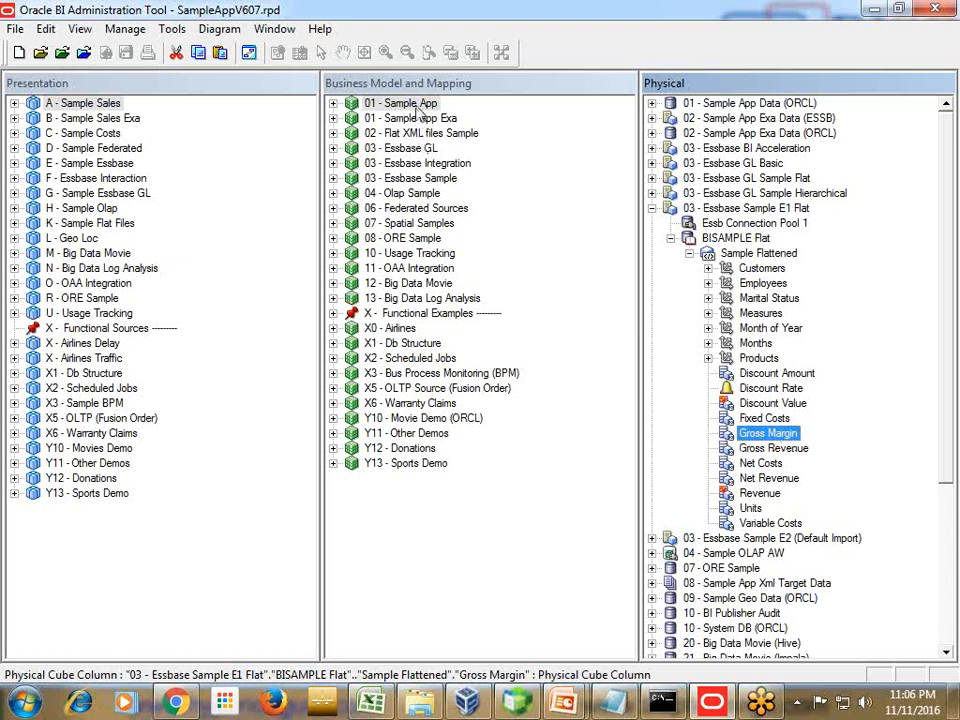
Step: Create a logical table named Essbase Calculations in the 03 - Essbase Sample business model
{"action": "left_click", "coordinate": [421, 179]}
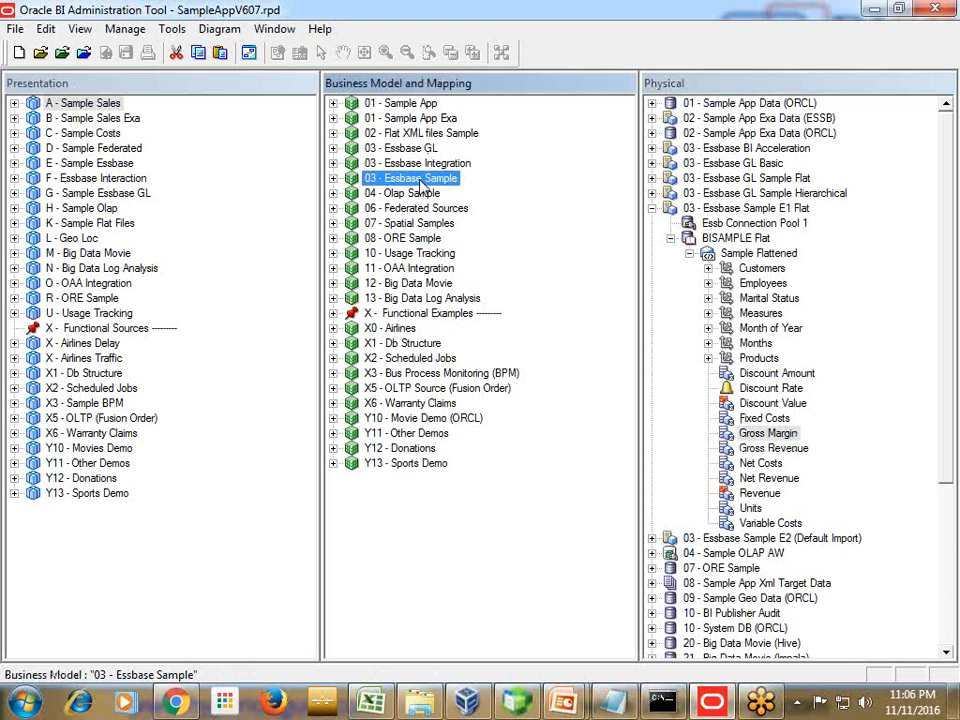
{"action": "right_click", "coordinate": [424, 187]}
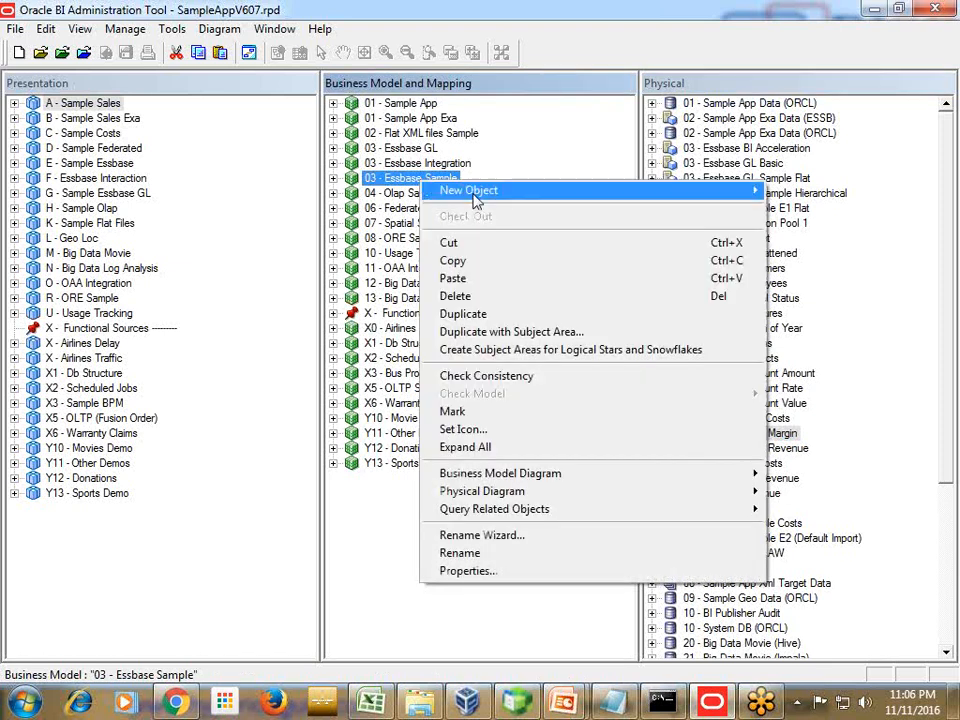
{"action": "mouse_move", "coordinate": [700, 190]}
{"action": "left_click", "coordinate": [846, 210]}
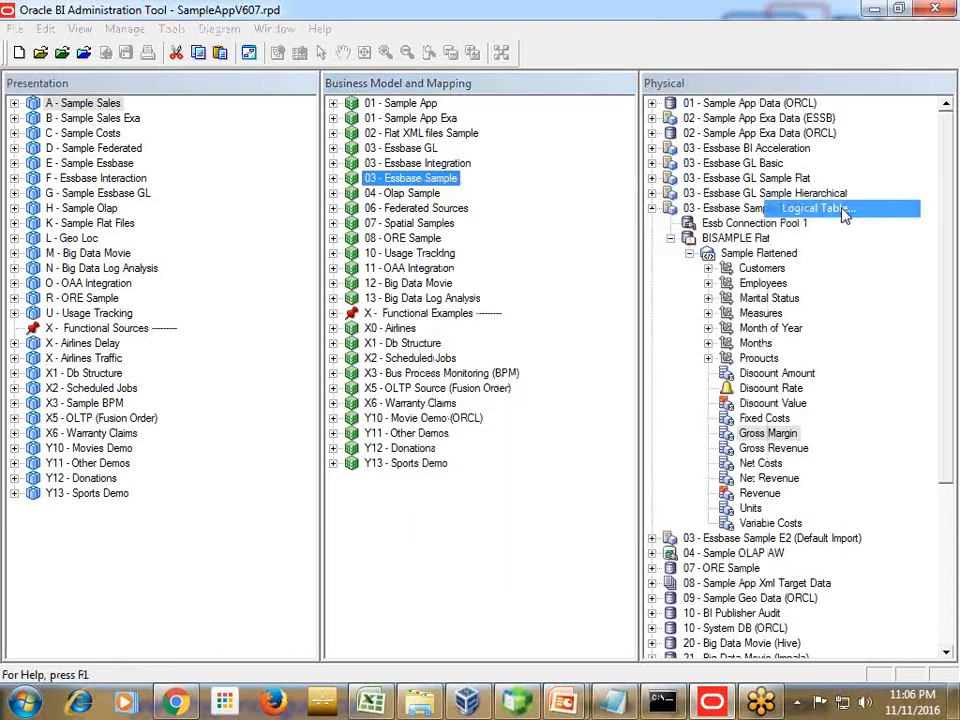
{"action": "type", "text": "Essba"}
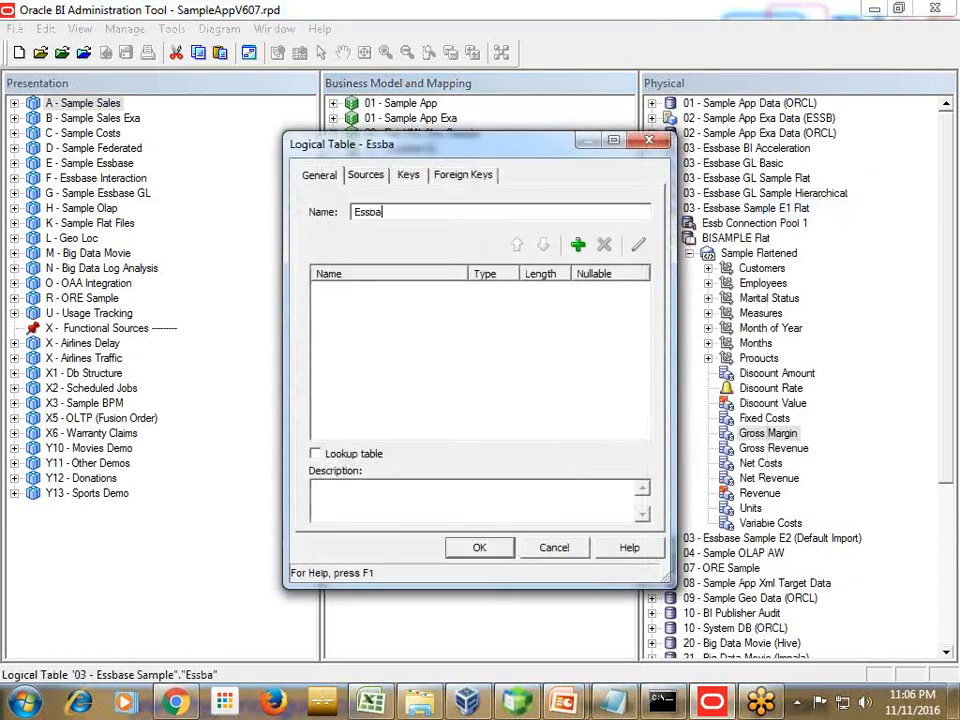
{"action": "type", "text": "se Calculations"}
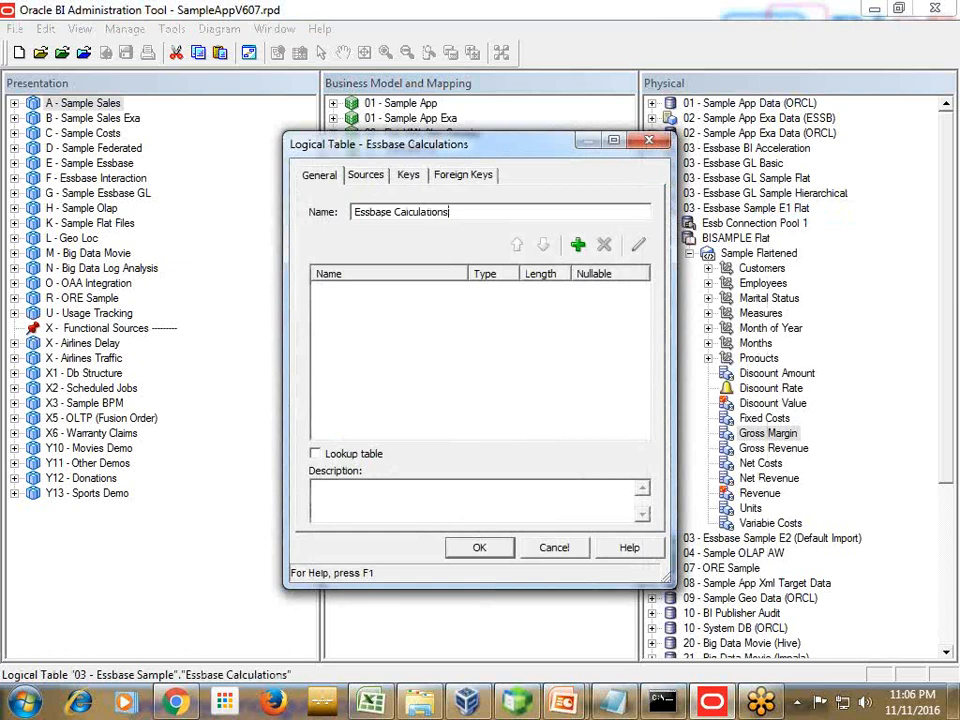
{"action": "left_click", "coordinate": [479, 547]}
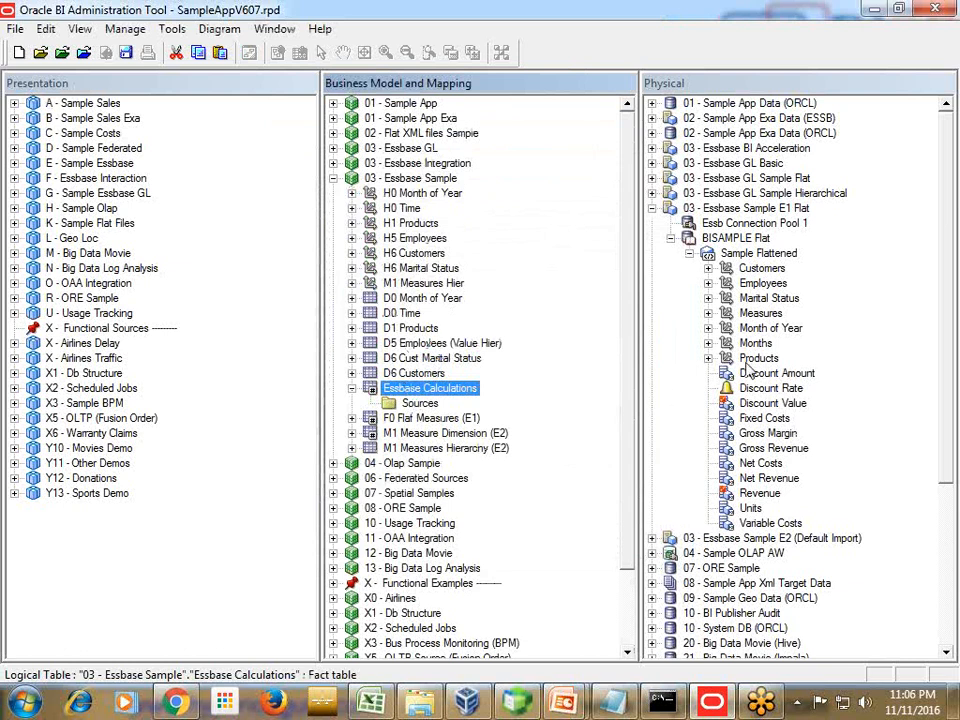
Step: Add the physical Gross Revenue column to the Essbase Calculations table and open the new logical column's source settings
{"action": "left_click_drag", "start_coordinate": [780, 449], "coordinate": [440, 420]}
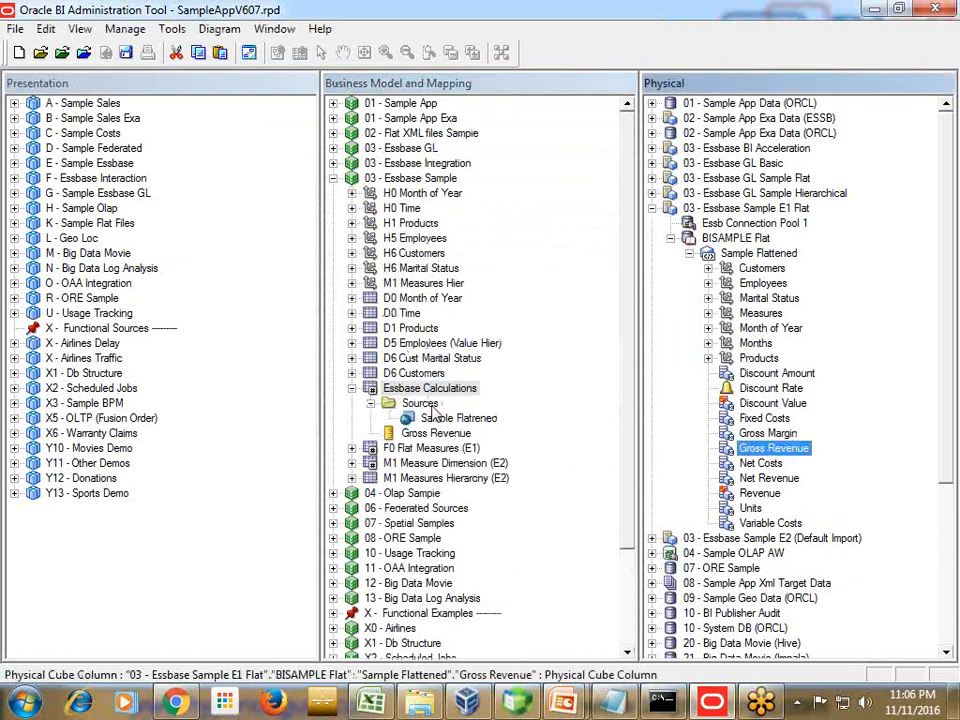
{"action": "left_click", "coordinate": [445, 431]}
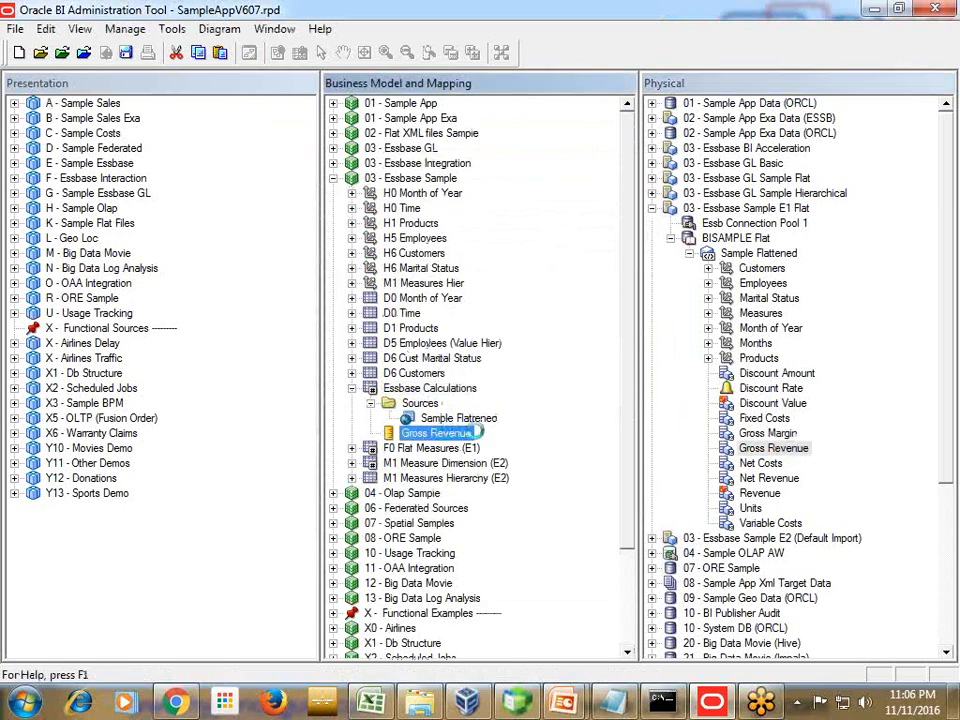
{"action": "right_click", "coordinate": [446, 431]}
{"action": "left_click", "coordinate": [510, 420]}
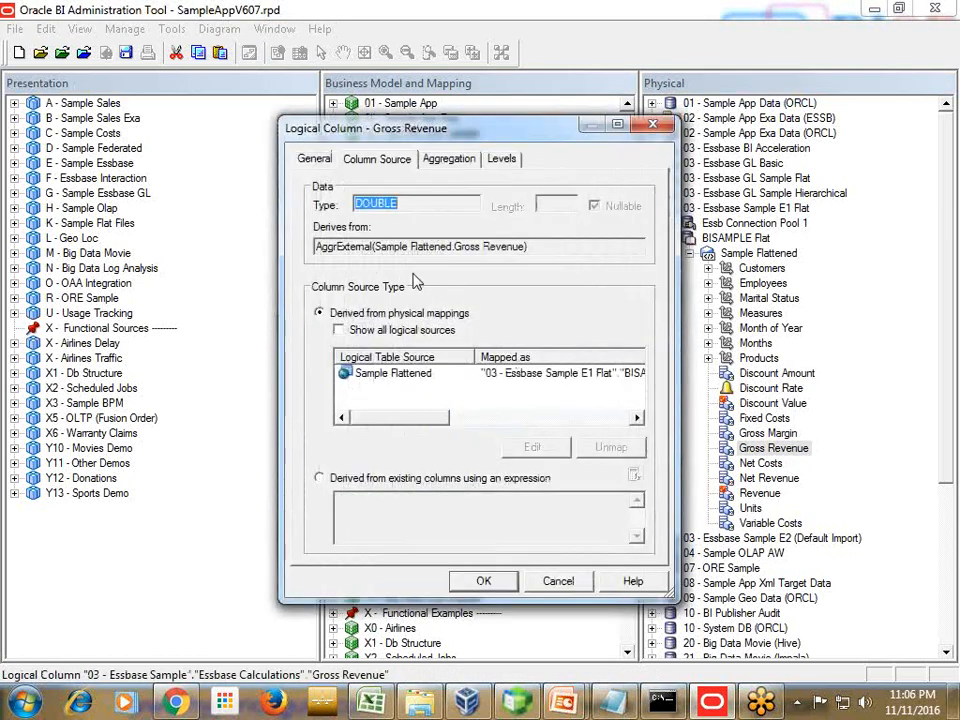
Step: Edit the Sample Flattened mapping of Gross Revenue in the Expression Builder and cut out its existing expression
{"action": "left_click", "coordinate": [396, 375]}
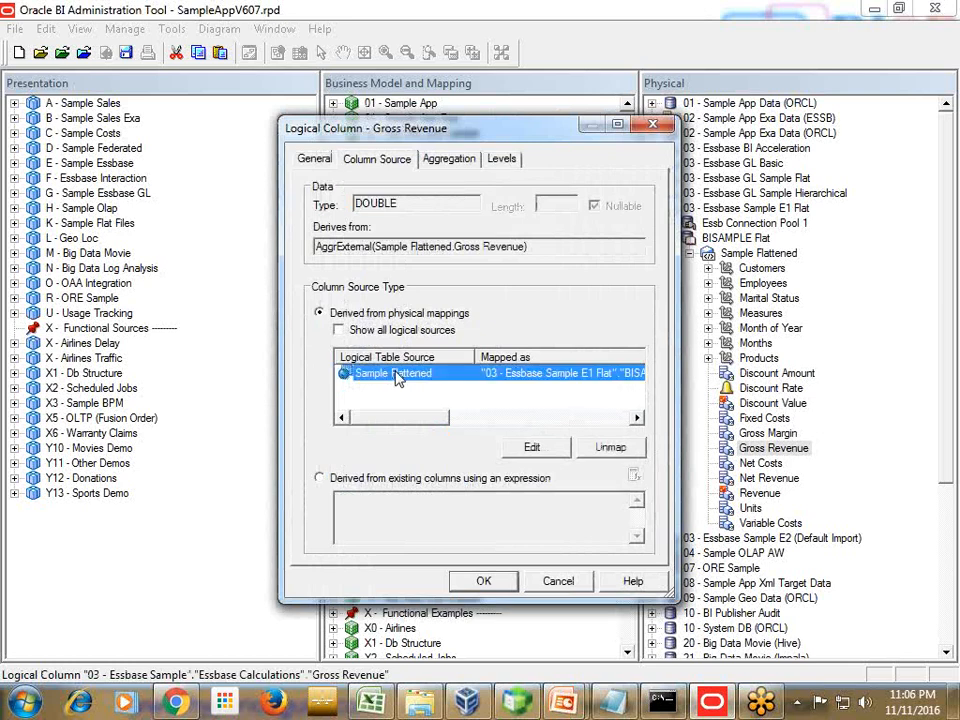
{"action": "left_click", "coordinate": [514, 450]}
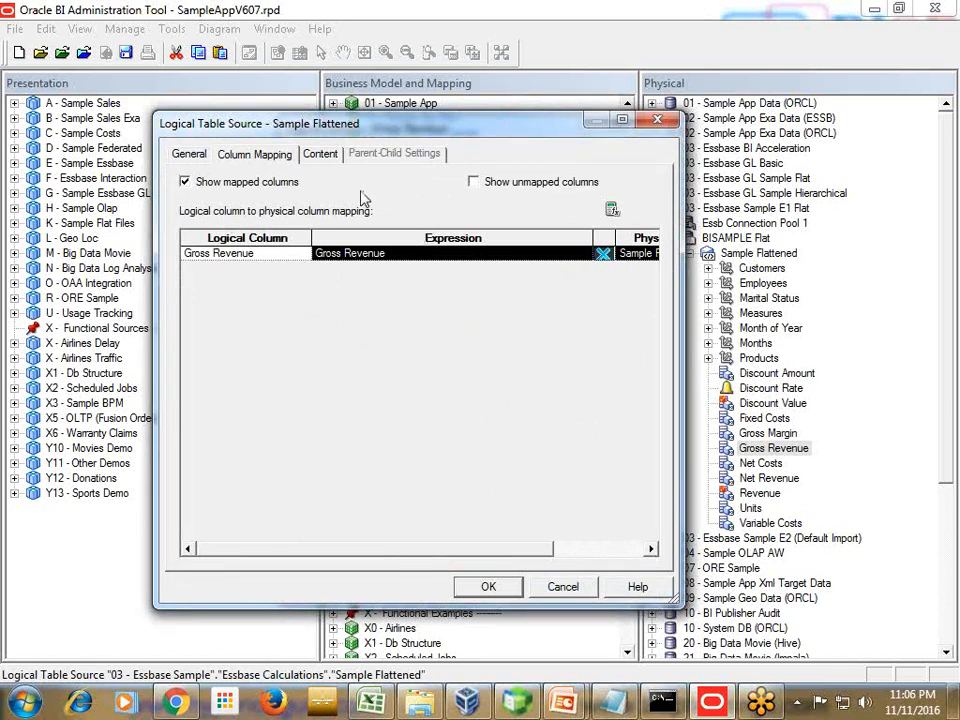
{"action": "left_click", "coordinate": [612, 210]}
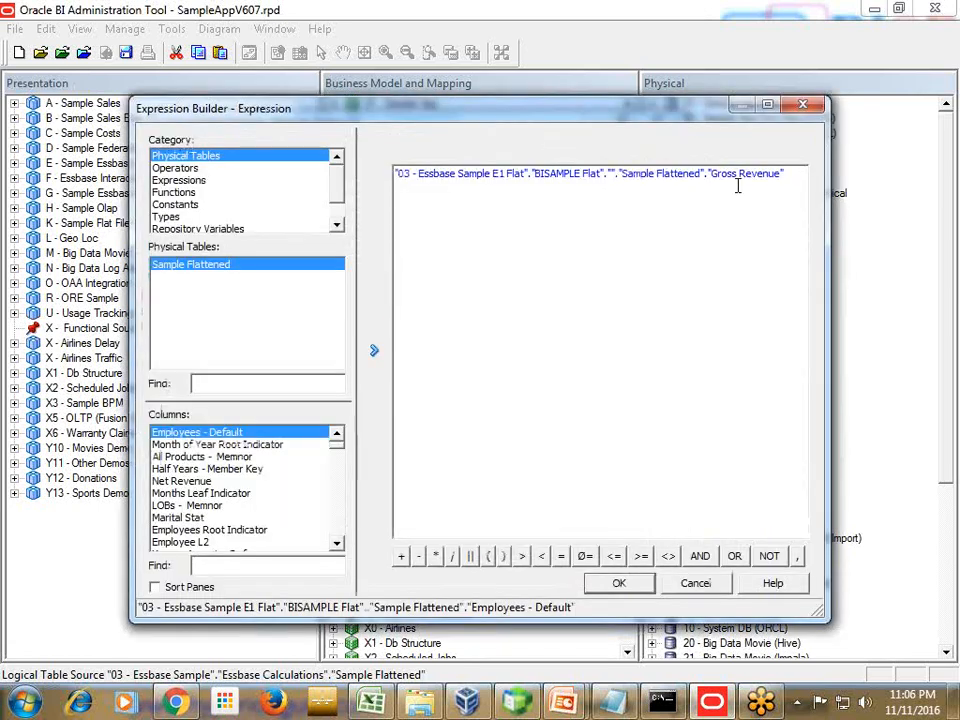
{"action": "left_click_drag", "start_coordinate": [786, 176], "coordinate": [471, 160]}
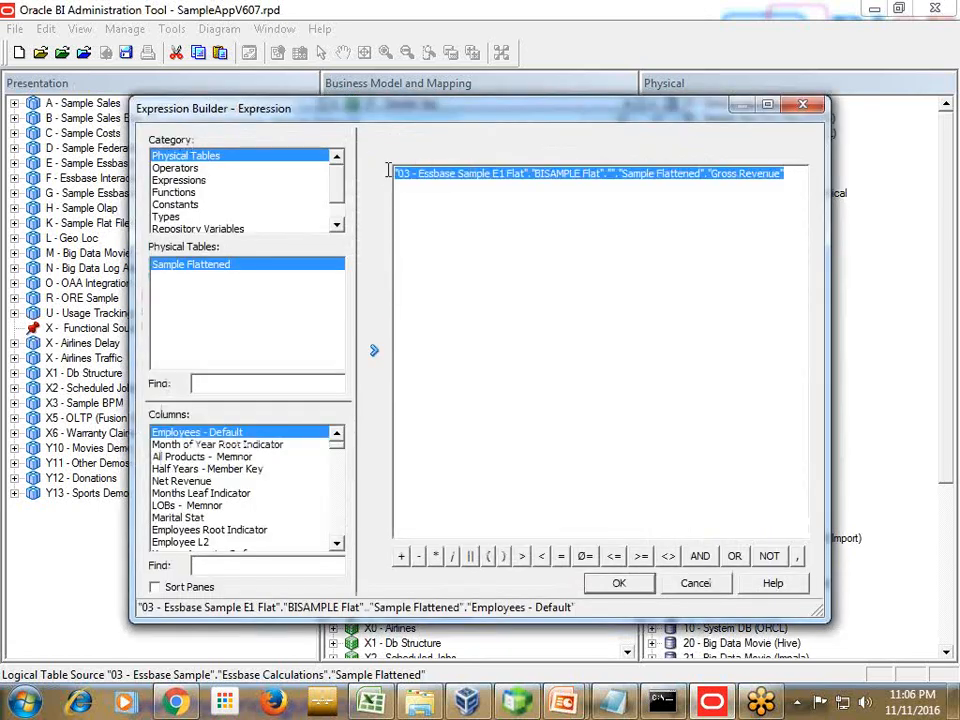
{"action": "key", "text": "ctrl+x"}
Step: Switch to the PowerPoint presentation, leave the slide show and copy the full EVALUATE_AGGR formula from slide 2
{"action": "mouse_move", "coordinate": [613, 707]}
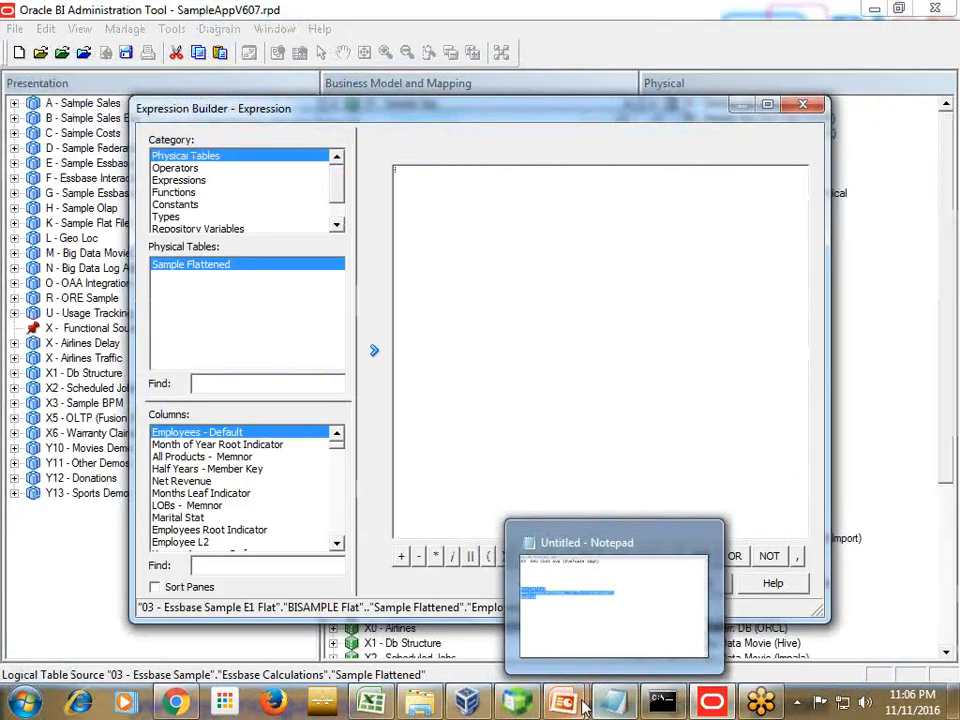
{"action": "mouse_move", "coordinate": [565, 703]}
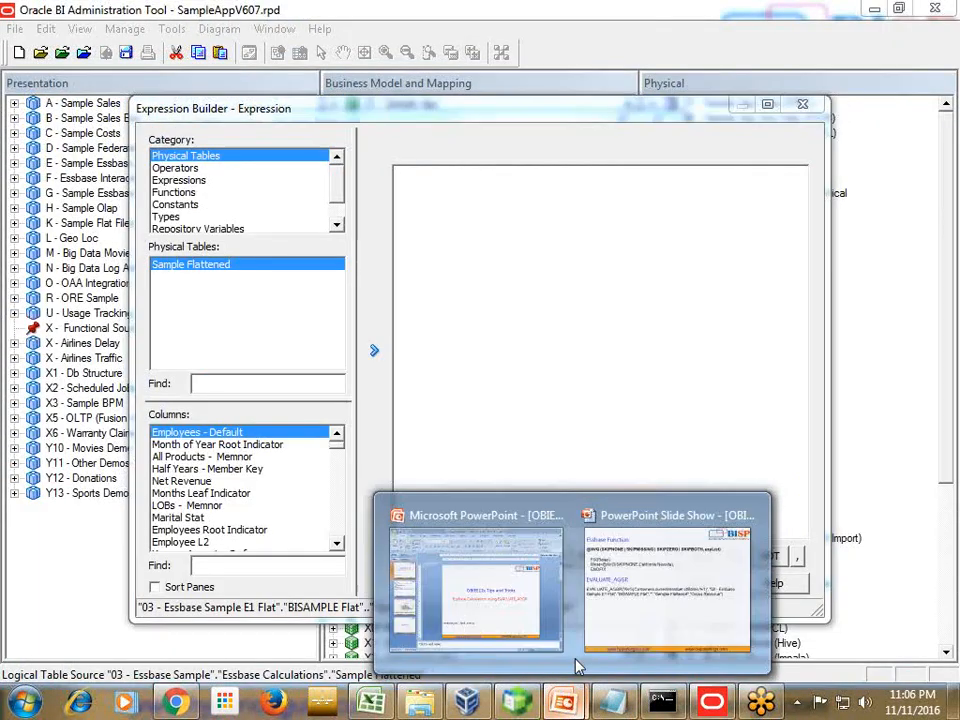
{"action": "left_click", "coordinate": [634, 589]}
{"action": "scroll", "coordinate": [493, 371], "scroll_direction": "down", "scroll_amount": 1}
{"action": "scroll", "coordinate": [565, 371], "scroll_direction": "up", "scroll_amount": 1}
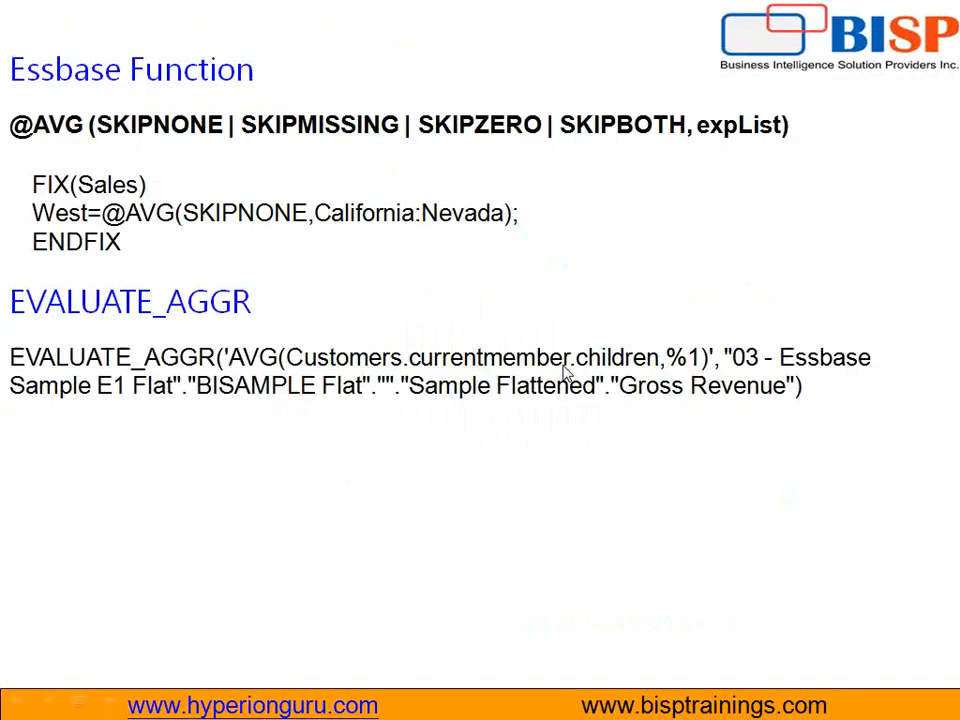
{"action": "key", "text": "Escape"}
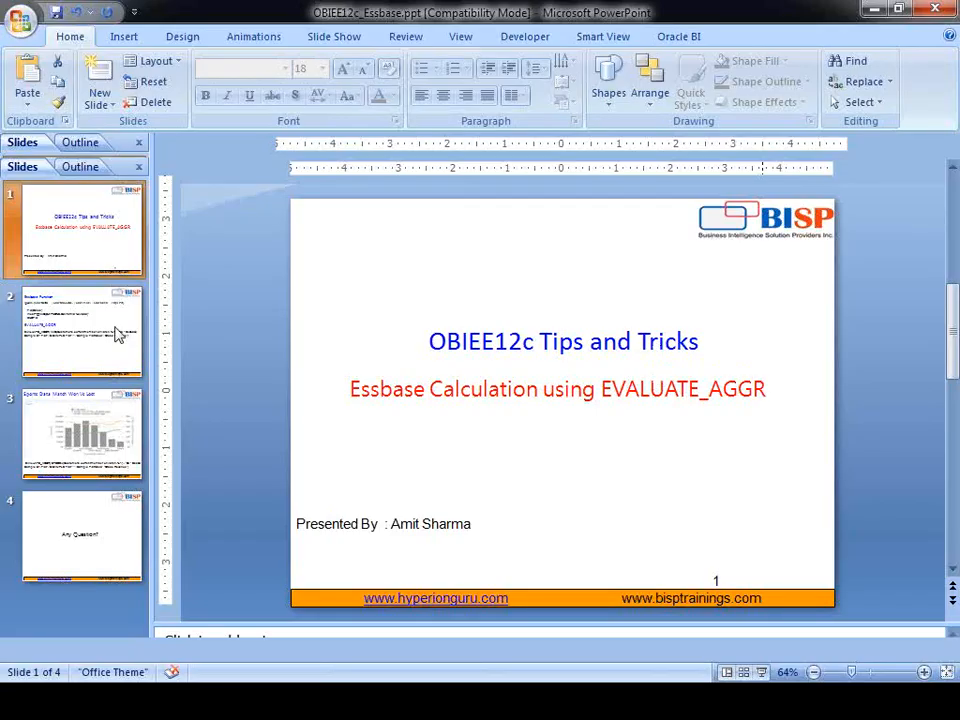
{"action": "left_click", "coordinate": [118, 333]}
{"action": "left_click", "coordinate": [422, 388]}
{"action": "double_click", "coordinate": [737, 405]}
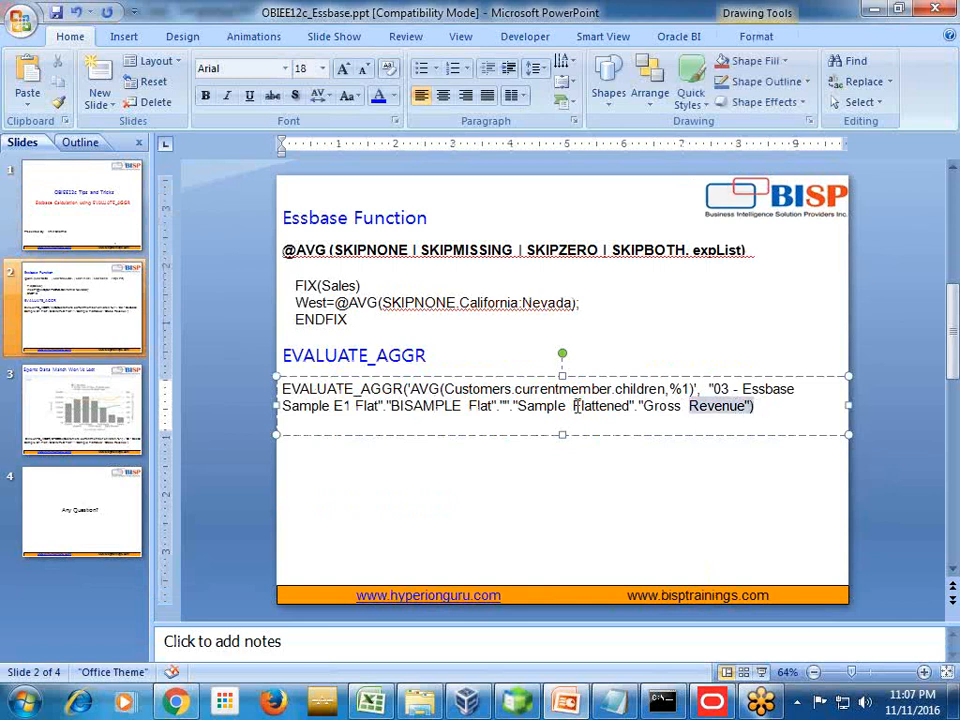
{"action": "key", "text": "ctrl+a"}
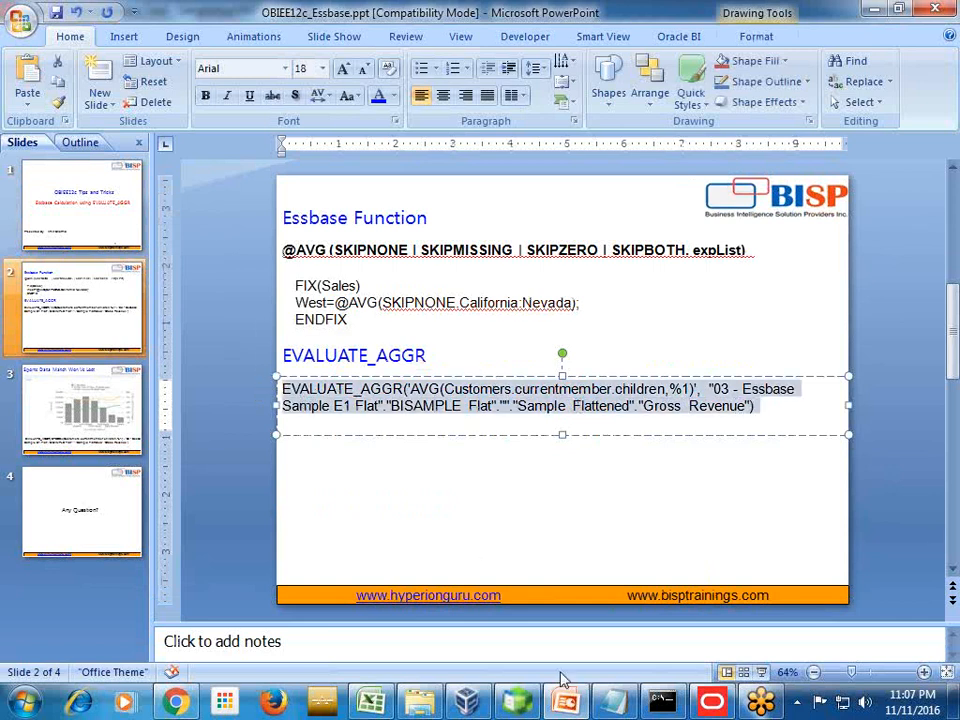
{"action": "mouse_move", "coordinate": [541, 707]}
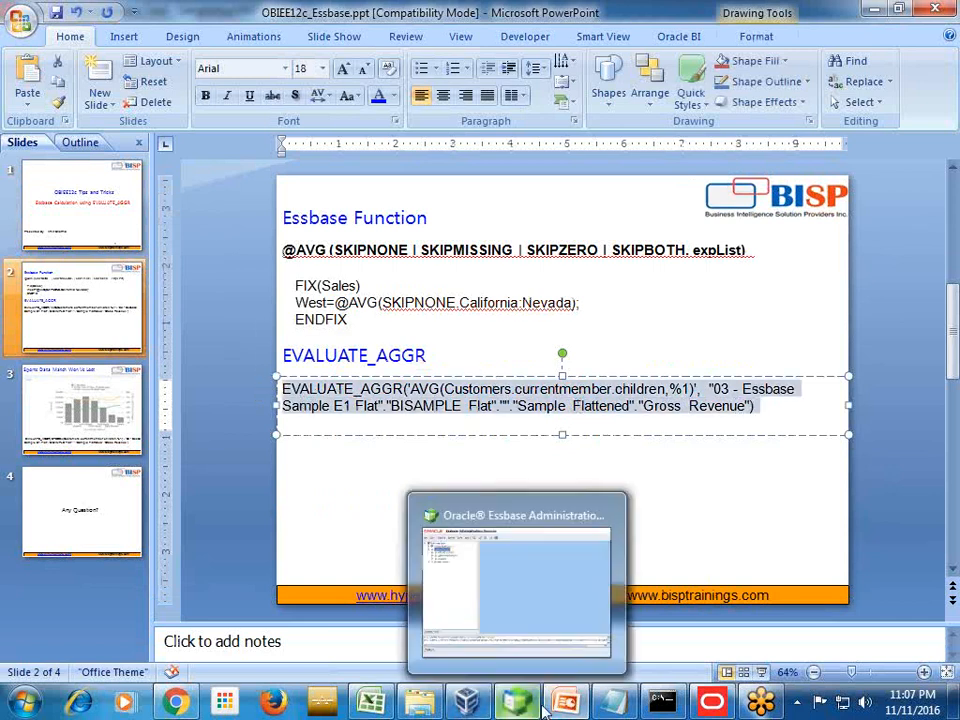
Step: Back in the Expression Builder, paste the EVALUATE_AGGR formula for Gross Revenue and review its function name and AVG argument
{"action": "left_click", "coordinate": [612, 703]}
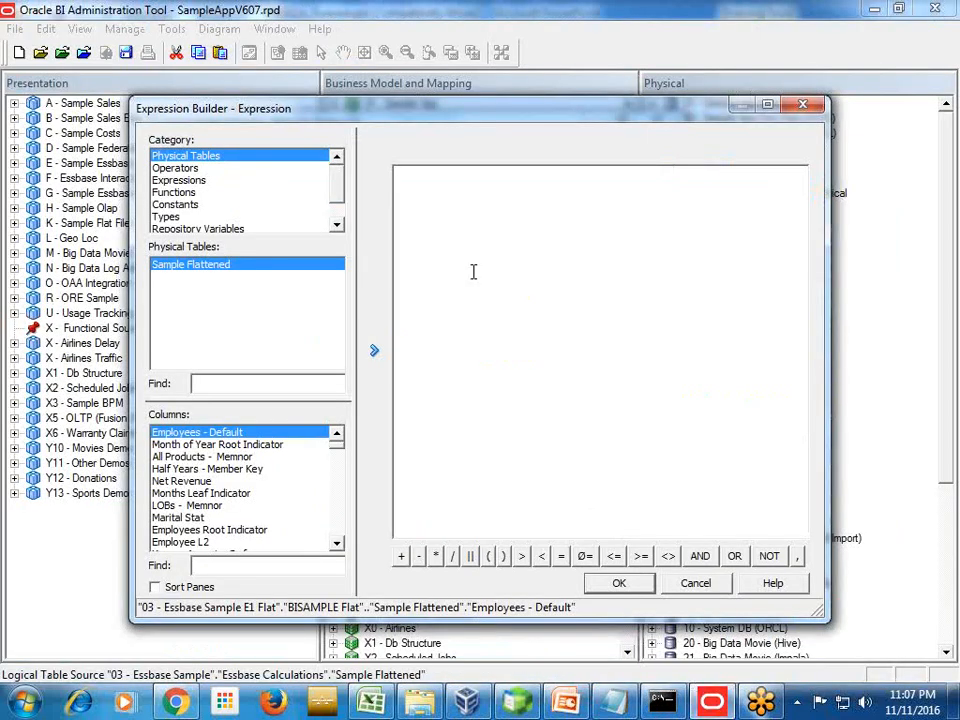
{"action": "key", "text": "ctrl+v"}
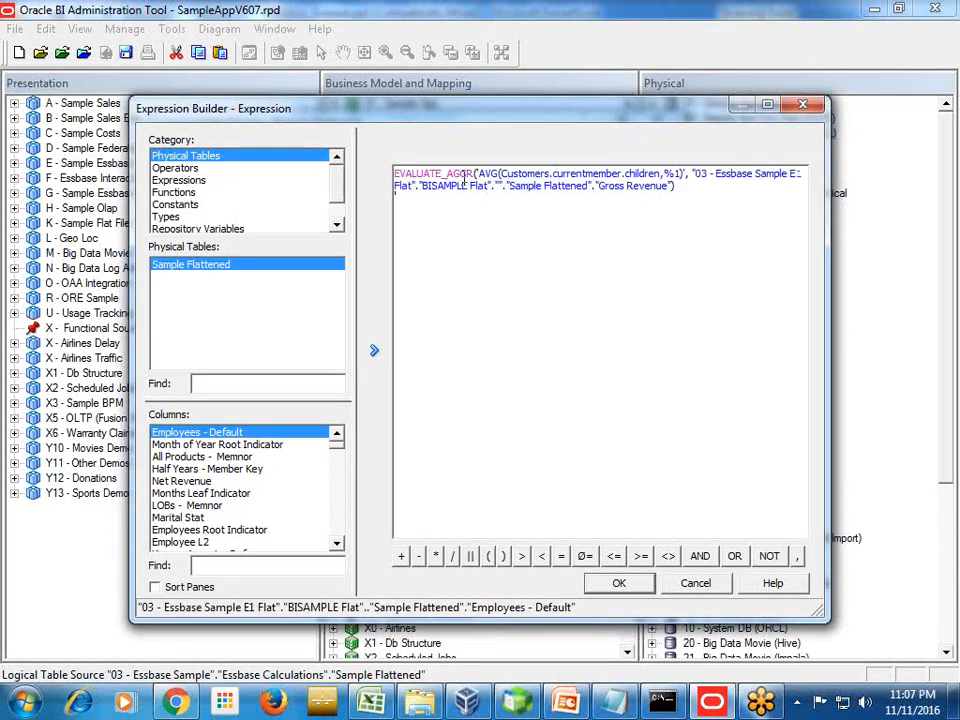
{"action": "left_click_drag", "start_coordinate": [476, 168], "coordinate": [396, 171]}
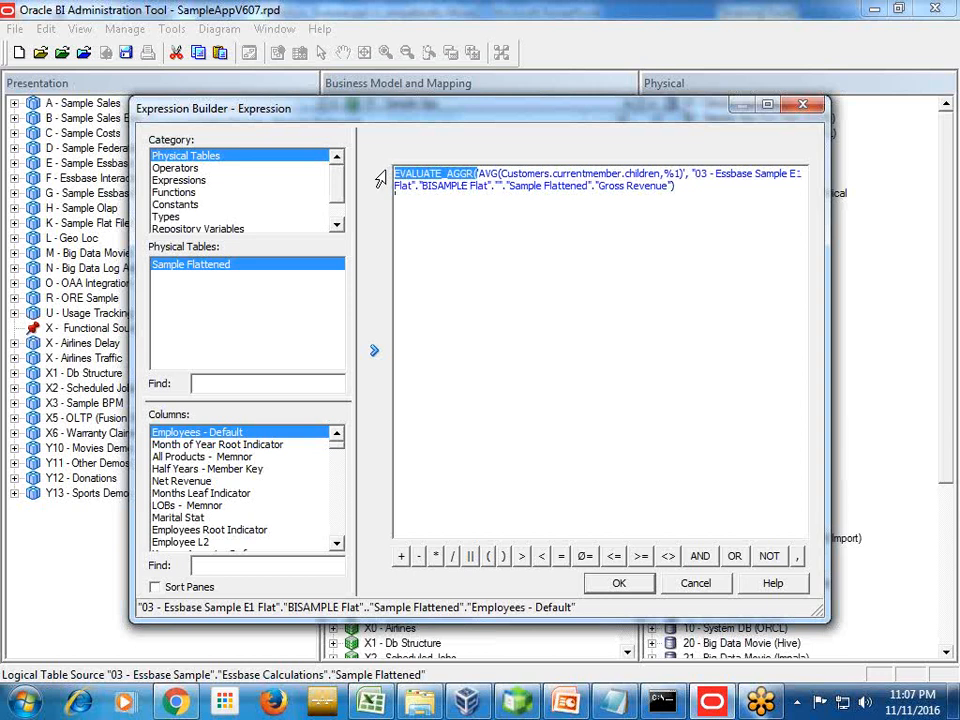
{"action": "left_click", "coordinate": [386, 172]}
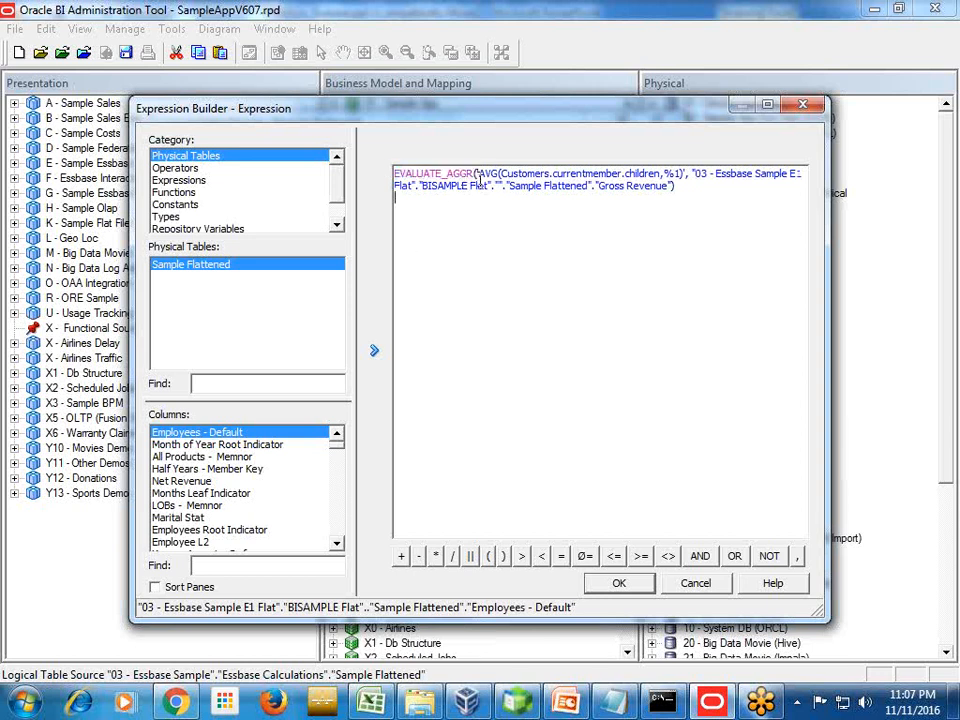
{"action": "left_click_drag", "start_coordinate": [478, 173], "coordinate": [665, 174]}
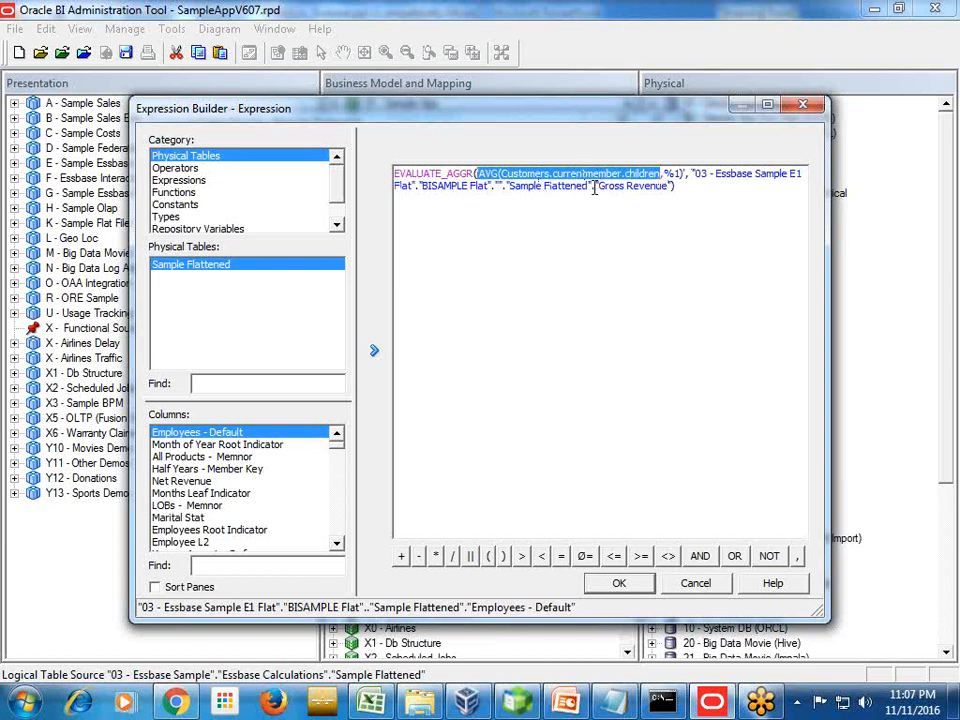
{"action": "left_click", "coordinate": [640, 182]}
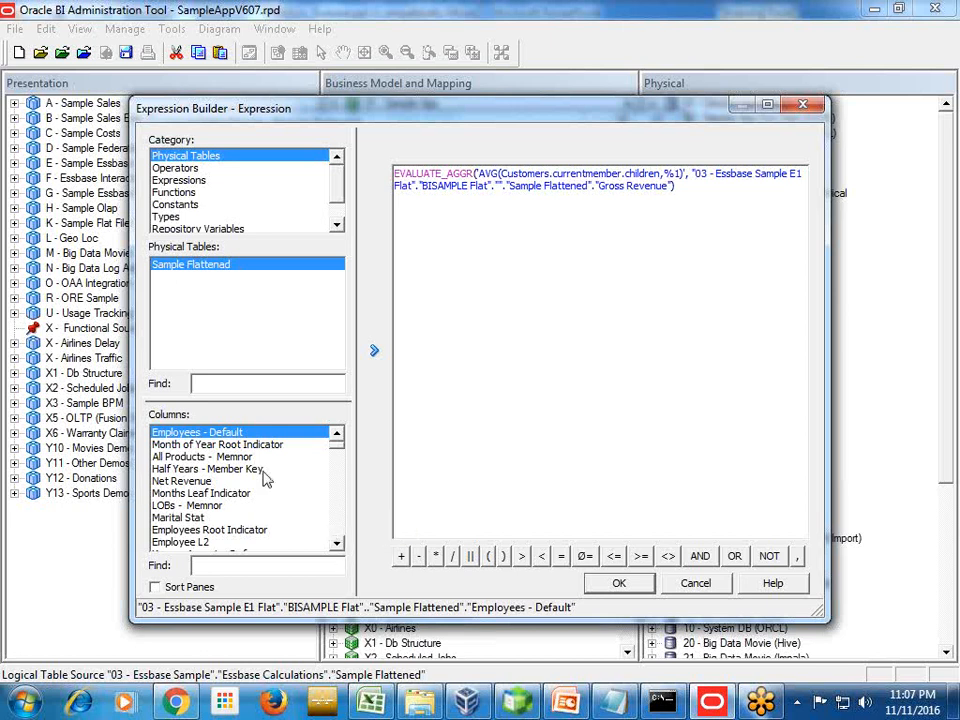
{"action": "left_click", "coordinate": [233, 568]}
{"action": "type", "text": "gr"}
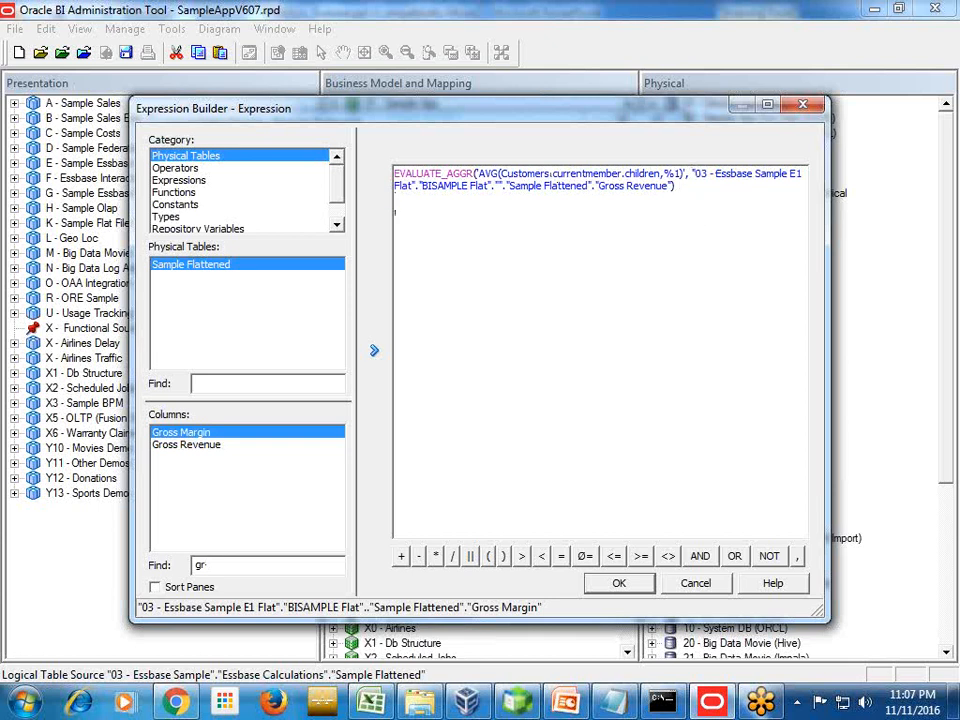
{"action": "left_click", "coordinate": [374, 350]}
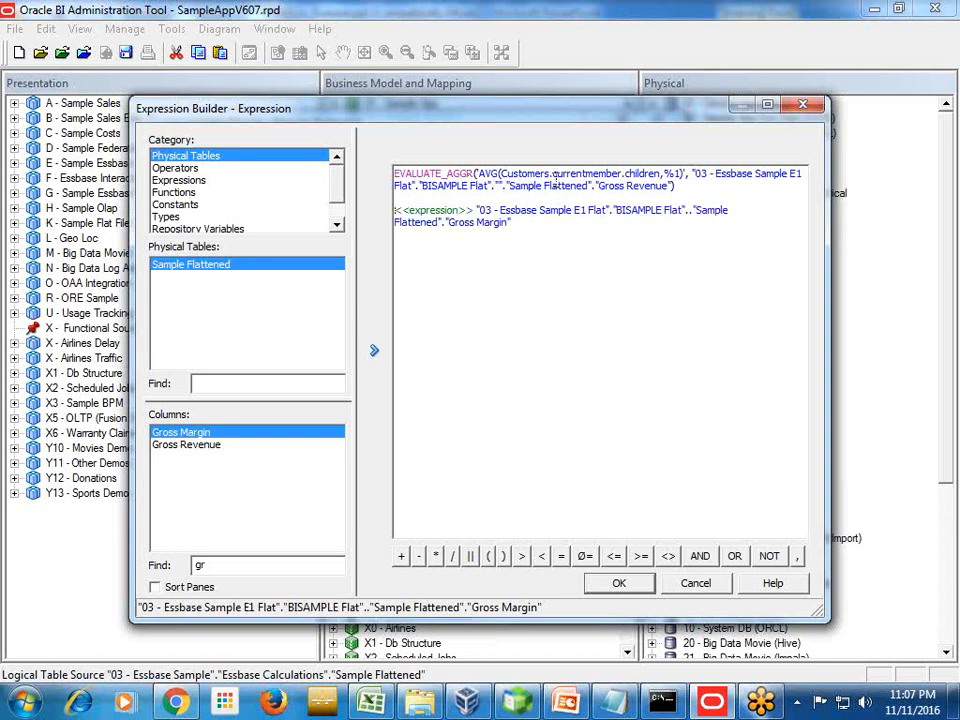
{"action": "left_click_drag", "start_coordinate": [503, 235], "coordinate": [365, 209]}
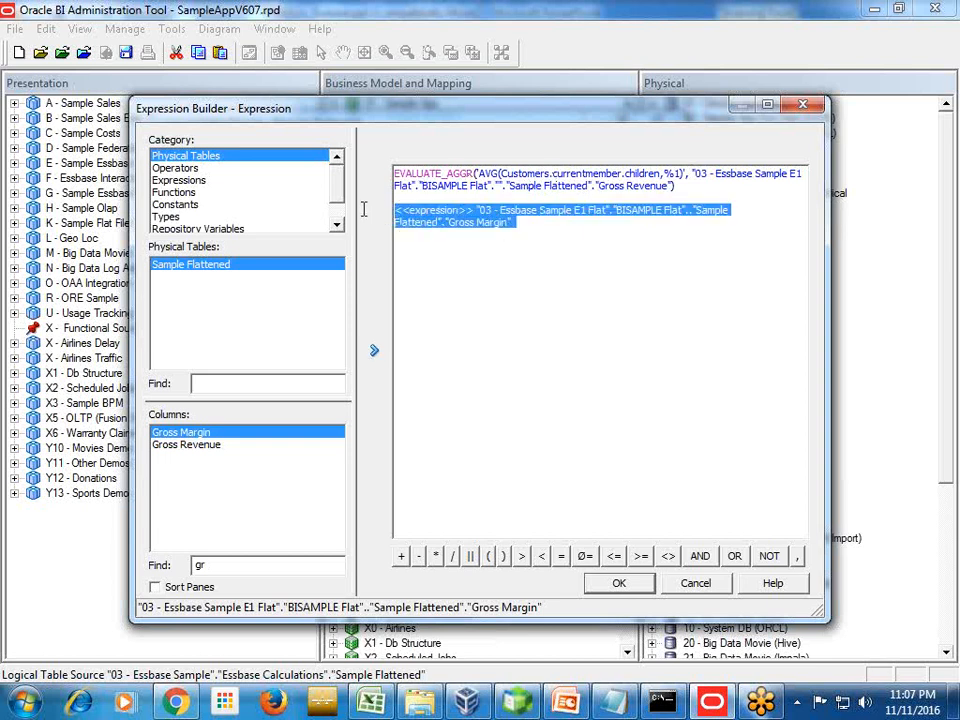
{"action": "key", "text": "Delete"}
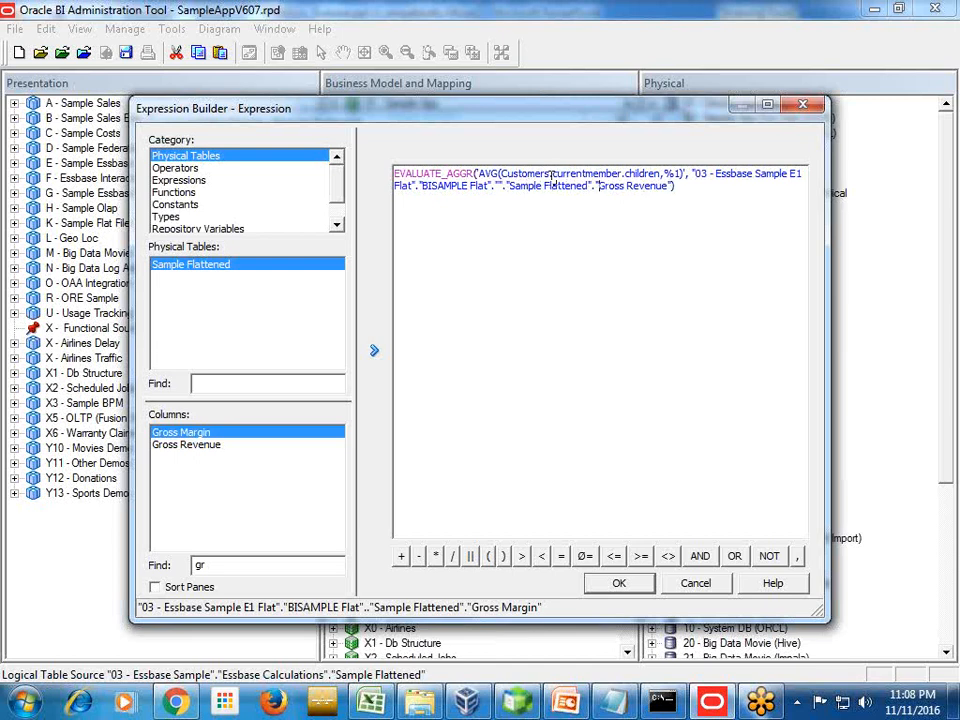
Step: Check the Customers reference in the formula, close all the column dialogs without saving, and expand the physical Customers dimension
{"action": "left_click_drag", "start_coordinate": [551, 175], "coordinate": [493, 183]}
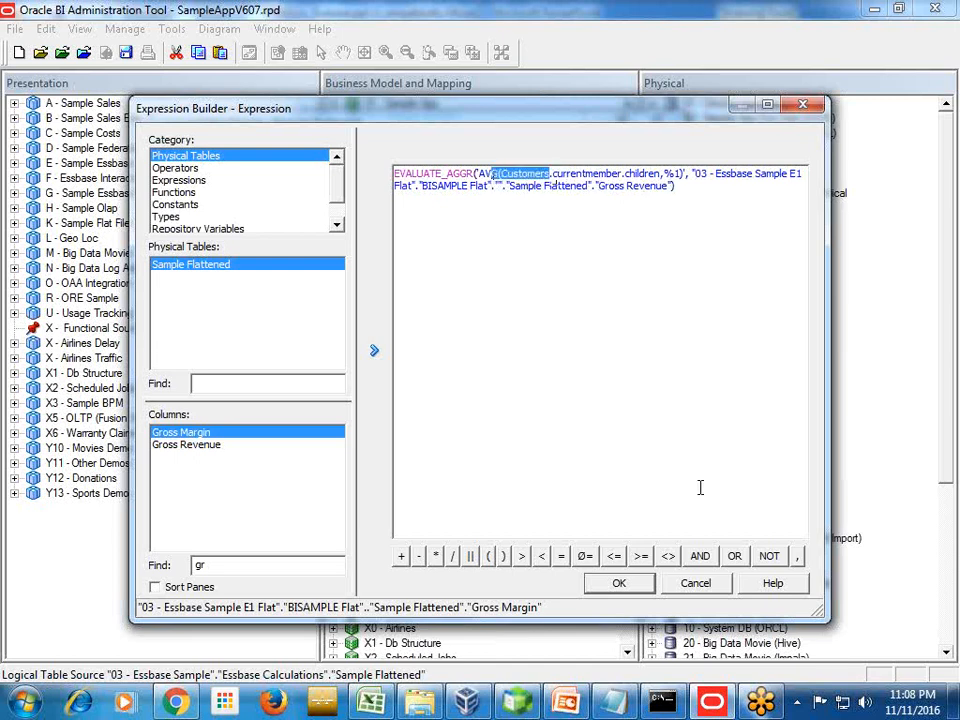
{"action": "left_click", "coordinate": [693, 586]}
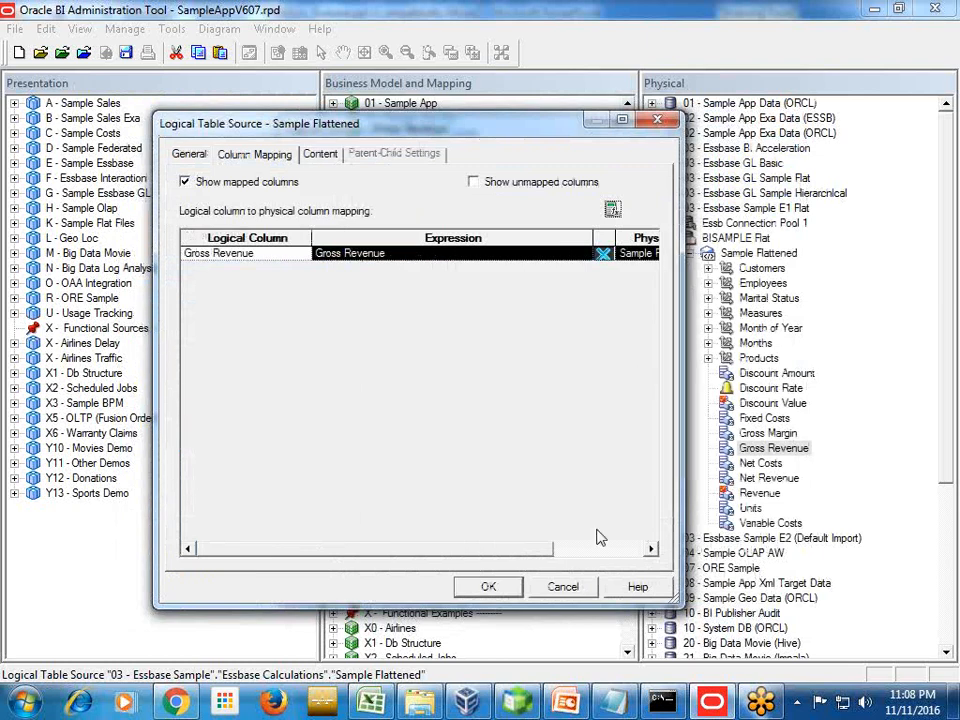
{"action": "left_click", "coordinate": [561, 585]}
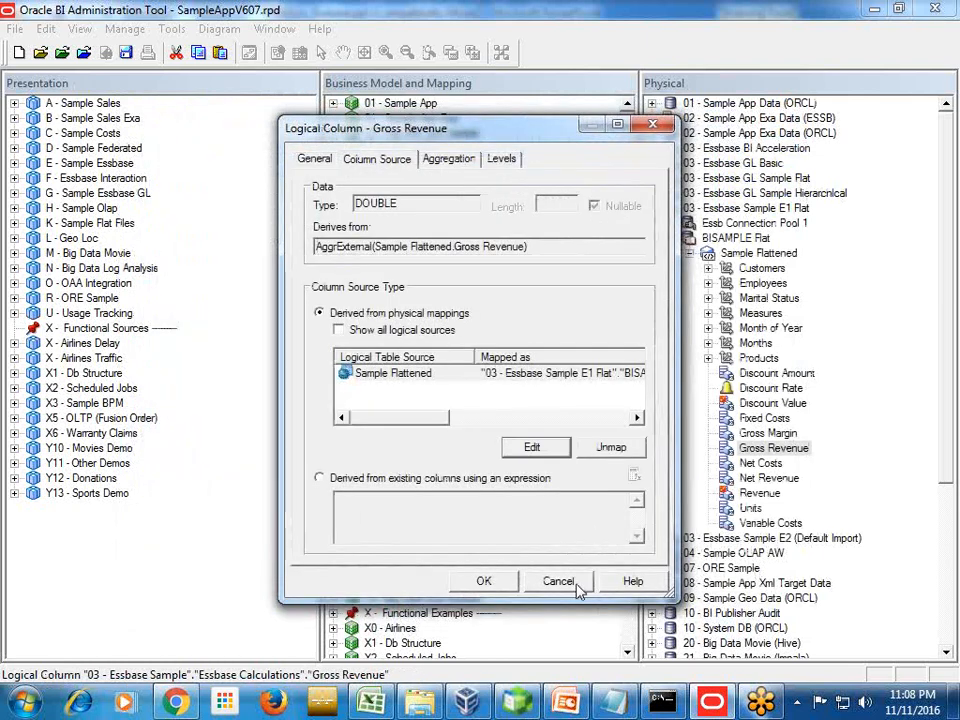
{"action": "left_click", "coordinate": [580, 583]}
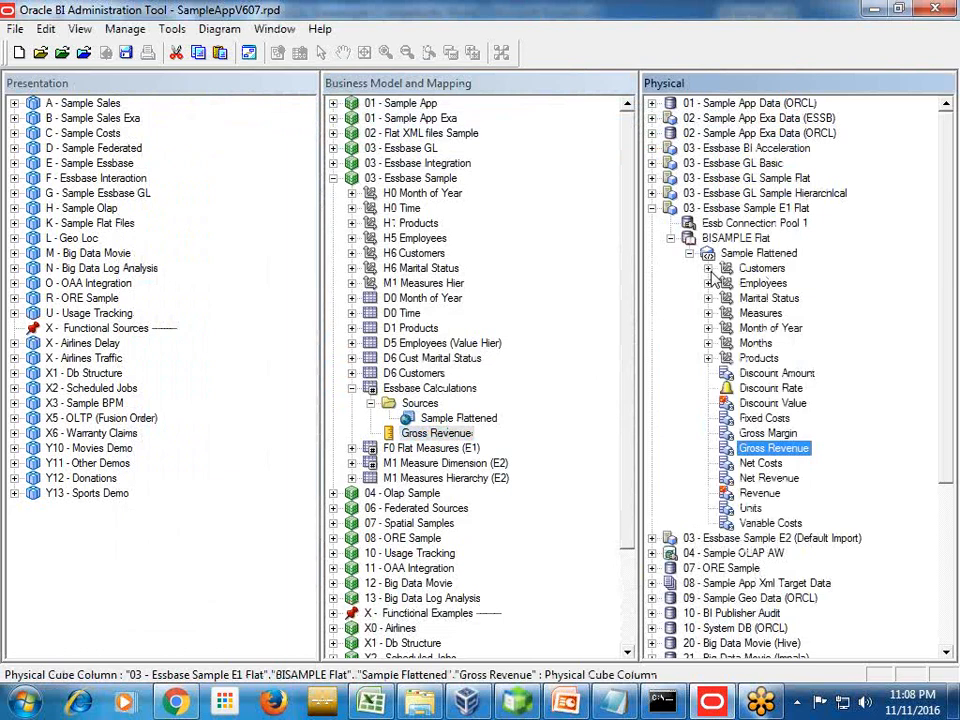
{"action": "double_click", "coordinate": [760, 270]}
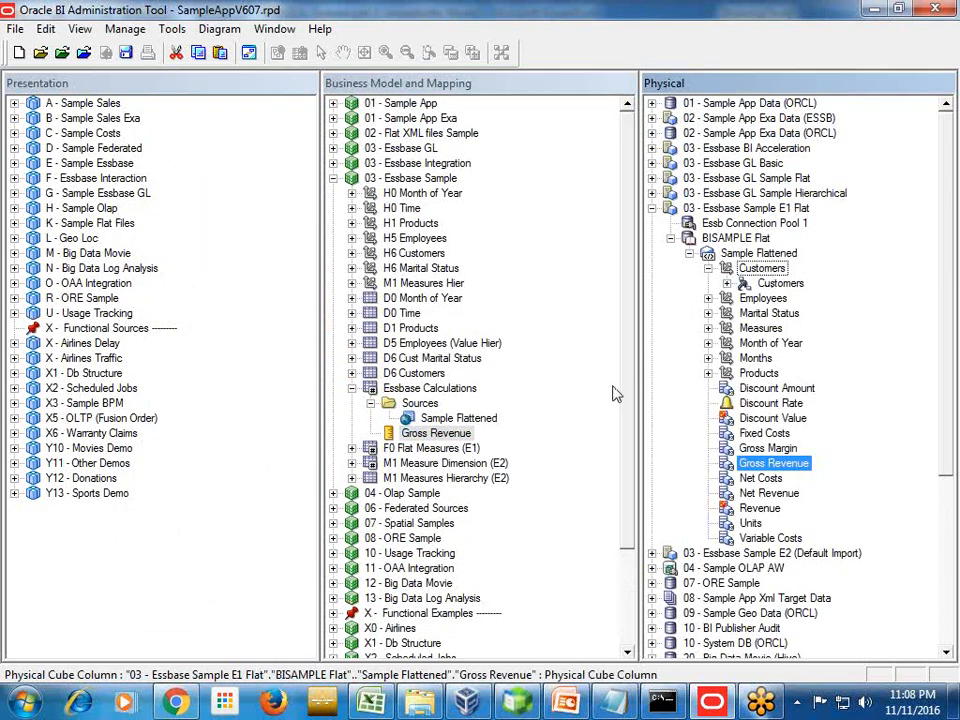
Step: Map the logical Gross Revenue column's Sample Flattened source to EVALUATE_AGGR('AVG(Customers.currentmember.children,%1)', "03 - Essbase Sample E1 Flat"."BISAMPLE Flat".""."Sample Flattened"."Gross Revenue")
{"action": "left_click", "coordinate": [452, 433]}
{"action": "right_click", "coordinate": [452, 433]}
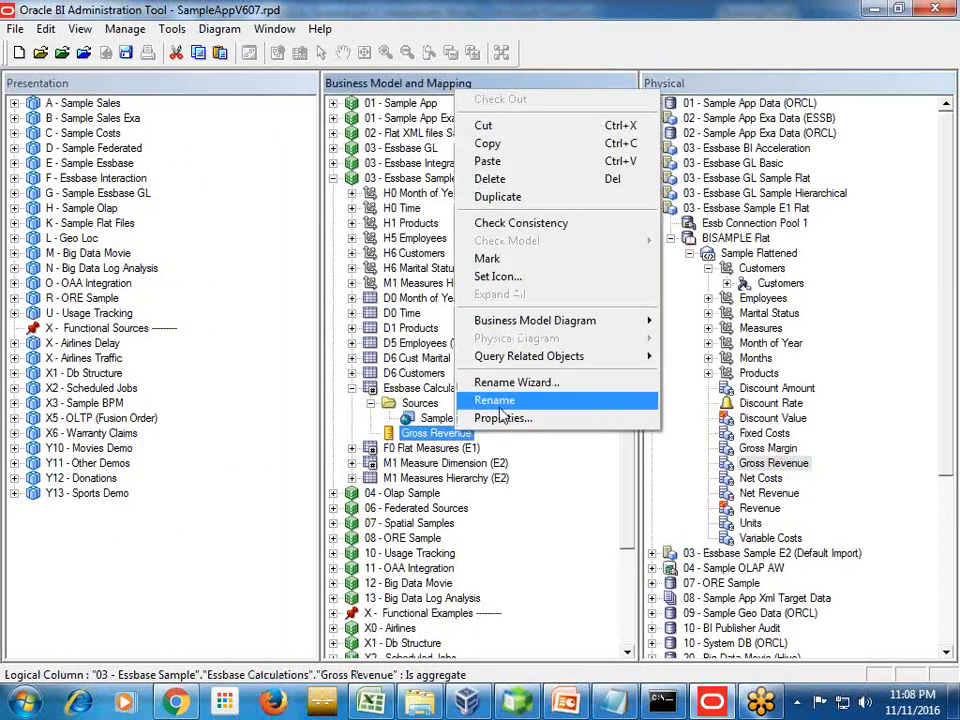
{"action": "left_click", "coordinate": [500, 418]}
{"action": "left_click", "coordinate": [392, 372]}
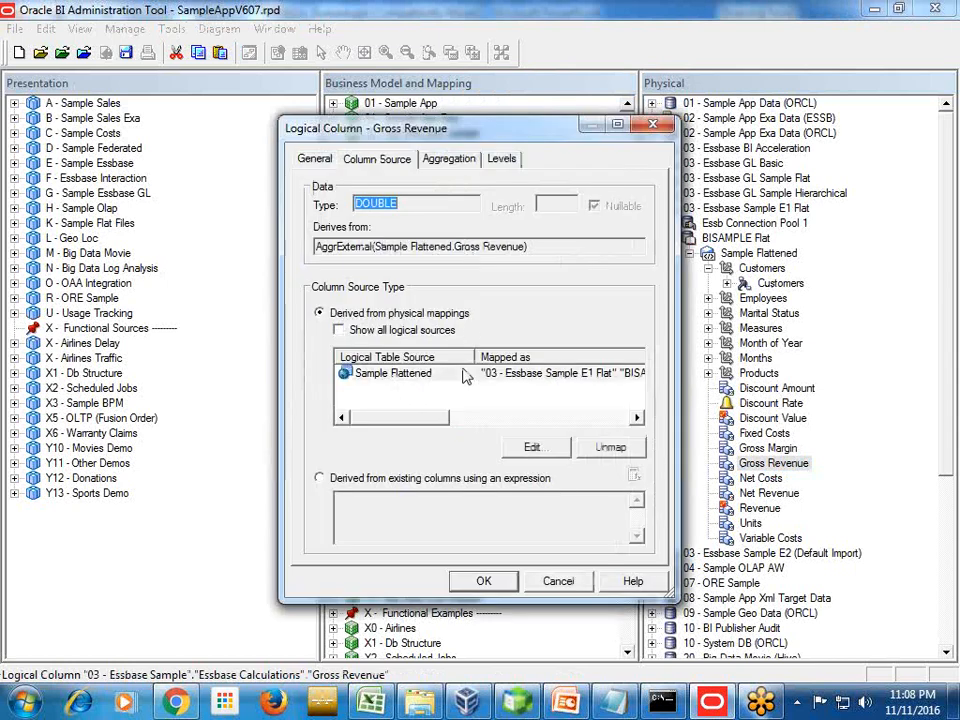
{"action": "left_click", "coordinate": [548, 450]}
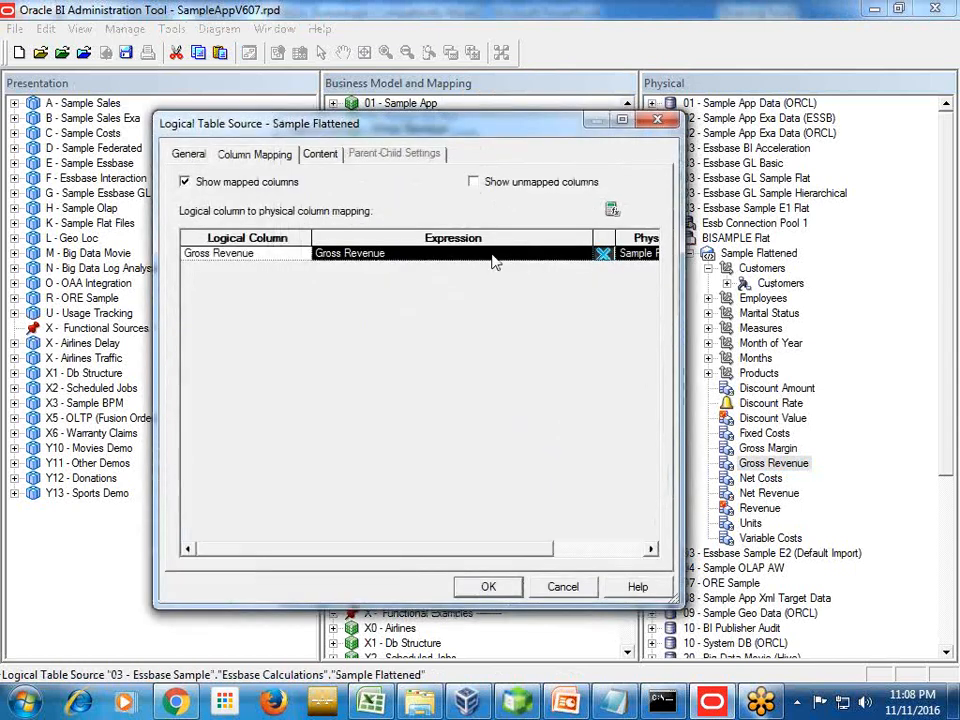
{"action": "left_click", "coordinate": [607, 209]}
{"action": "left_click_drag", "start_coordinate": [786, 174], "coordinate": [394, 174]}
{"action": "type", "text": "EVALUATE_AGGR('AVG(Customers.currentmember.children,%1)', \"03 - Essbase Sample E1 Flat\".\"BISAMPLE Flat\".\"\".\"Sample Flattened\".\"Gross Revenue\")"}
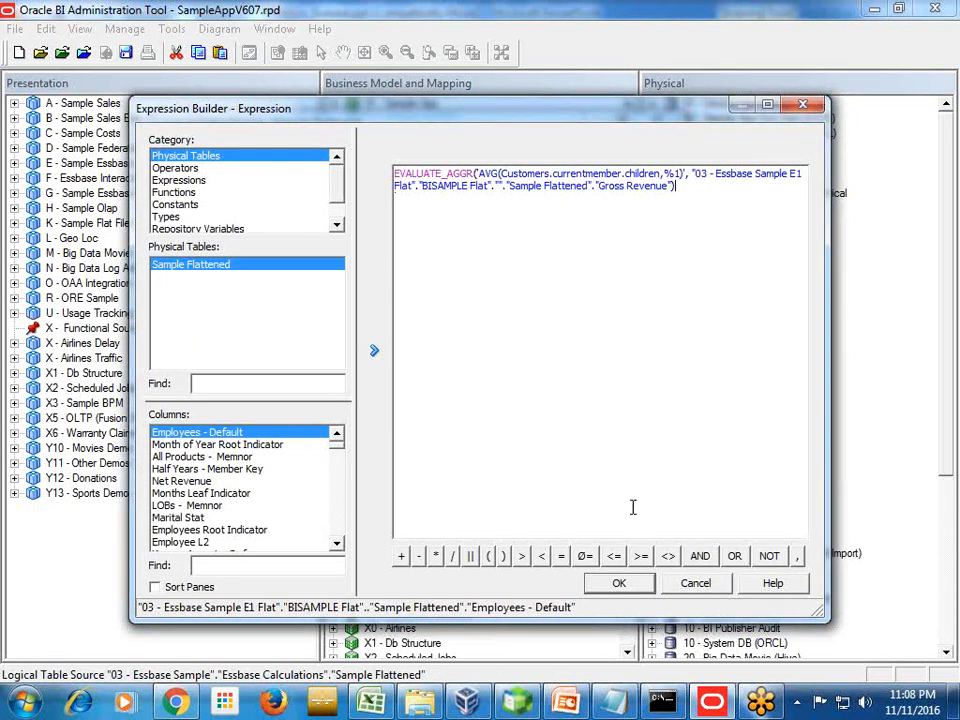
{"action": "left_click", "coordinate": [619, 585]}
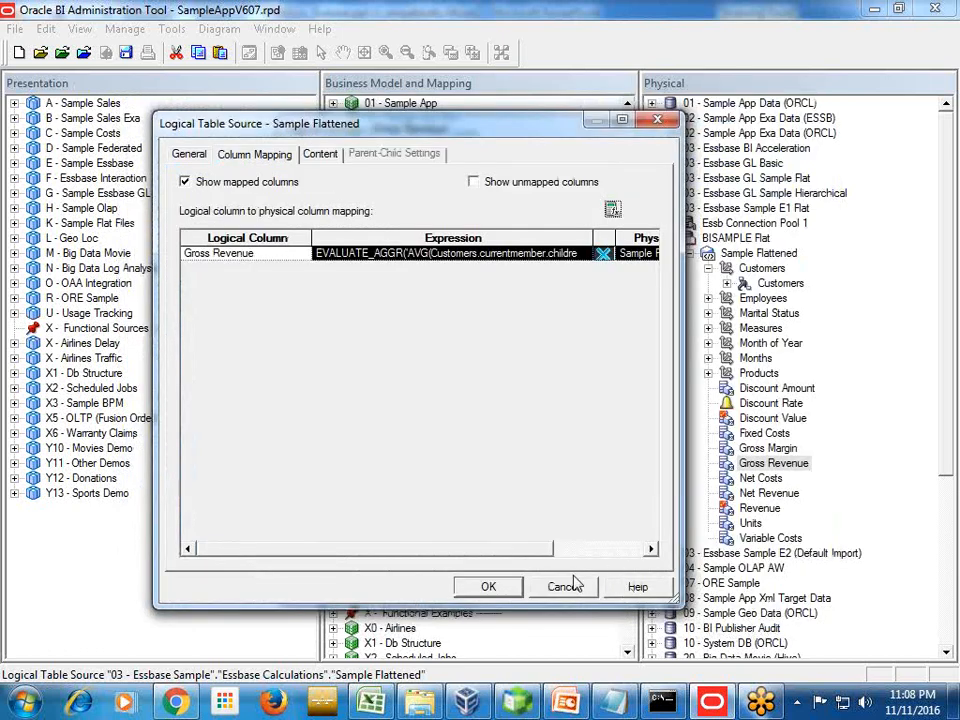
{"action": "left_click", "coordinate": [489, 585]}
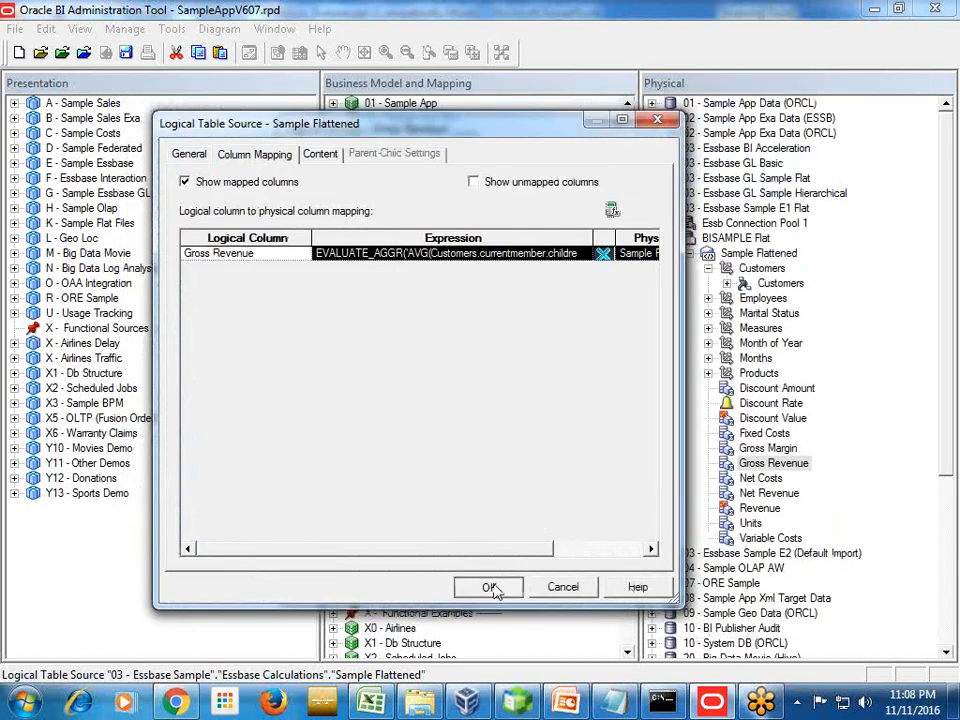
{"action": "left_click", "coordinate": [490, 581]}
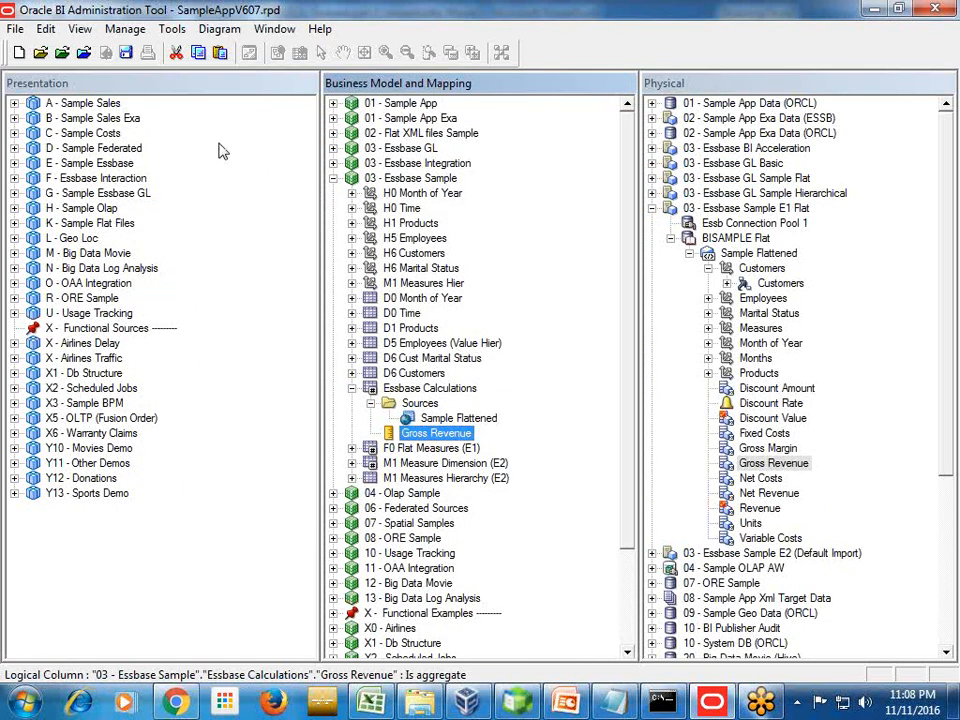
Step: Switch to Oracle Business Intelligence in Chrome and create a new analysis on the E - Sample Essbase subject area
{"action": "mouse_move", "coordinate": [190, 706]}
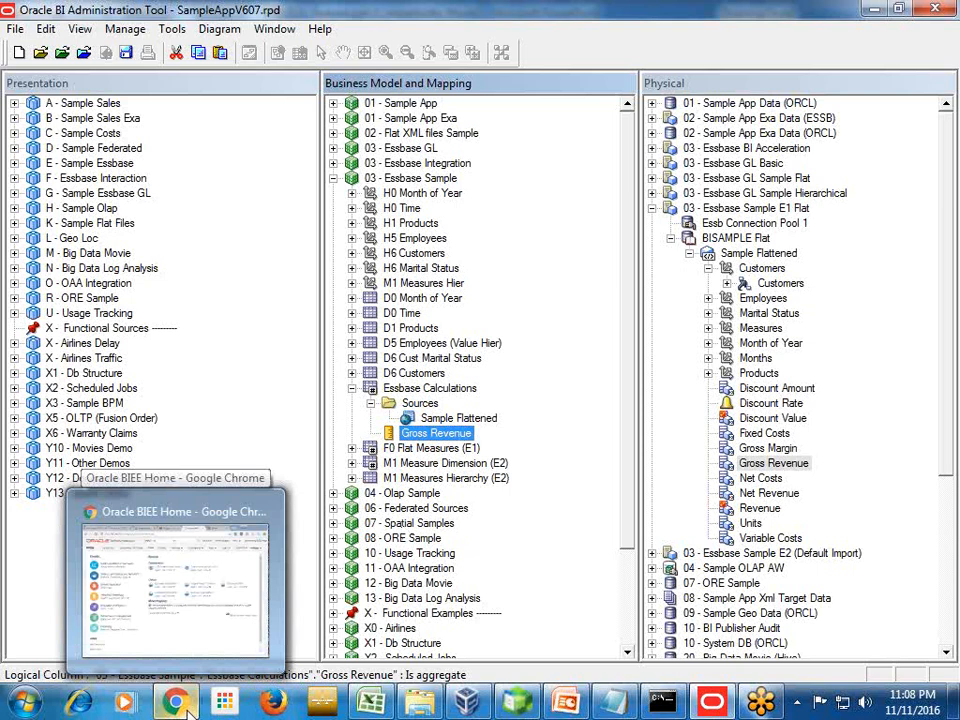
{"action": "mouse_move", "coordinate": [196, 621]}
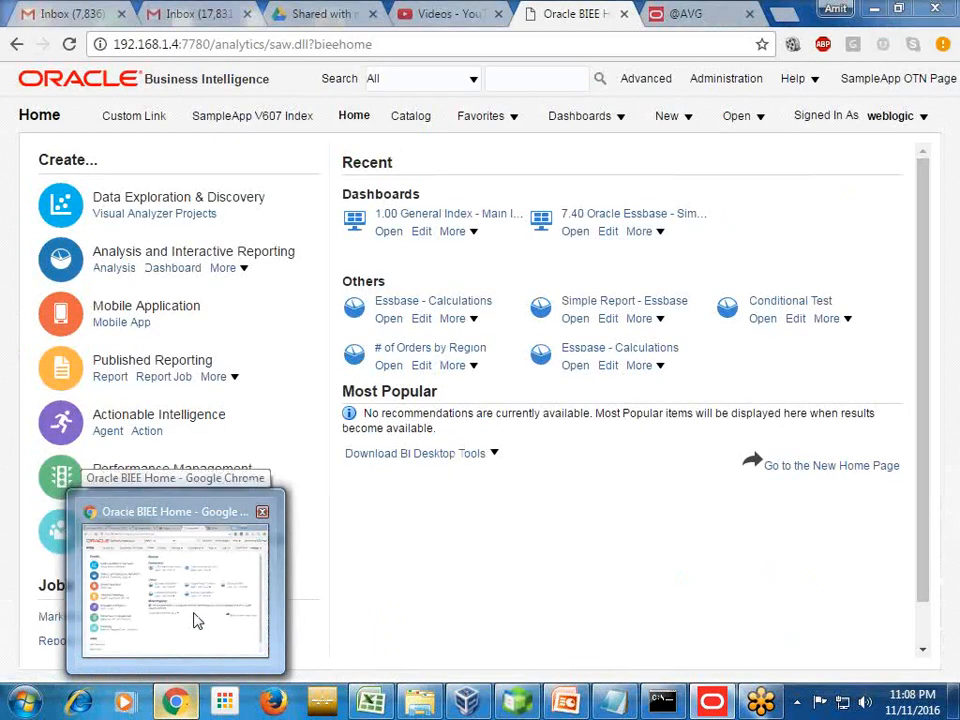
{"action": "left_click", "coordinate": [196, 621]}
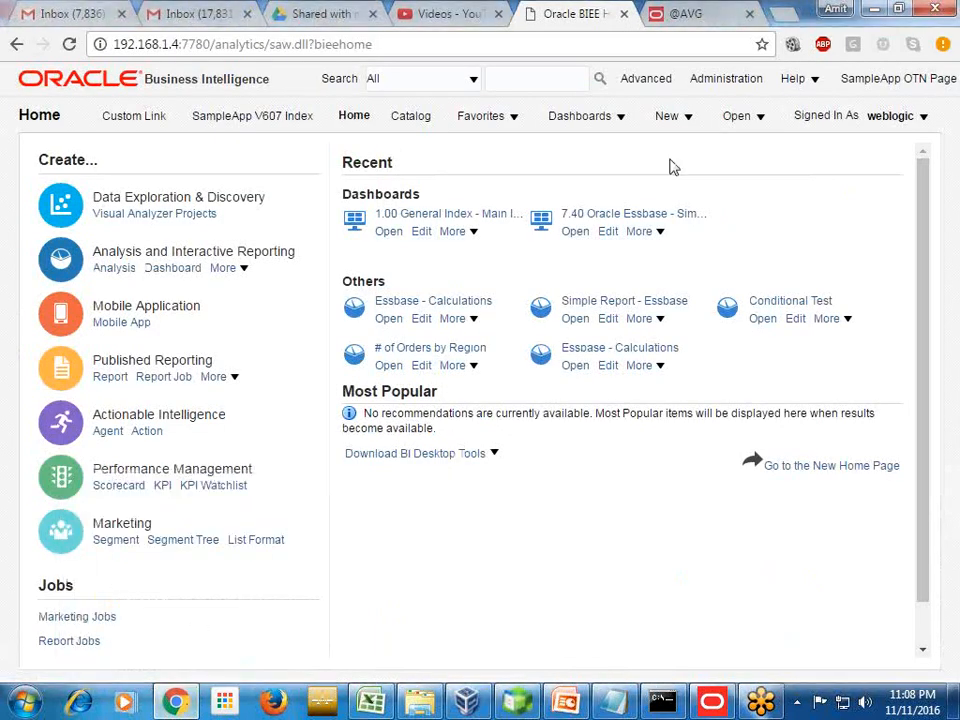
{"action": "left_click", "coordinate": [677, 117]}
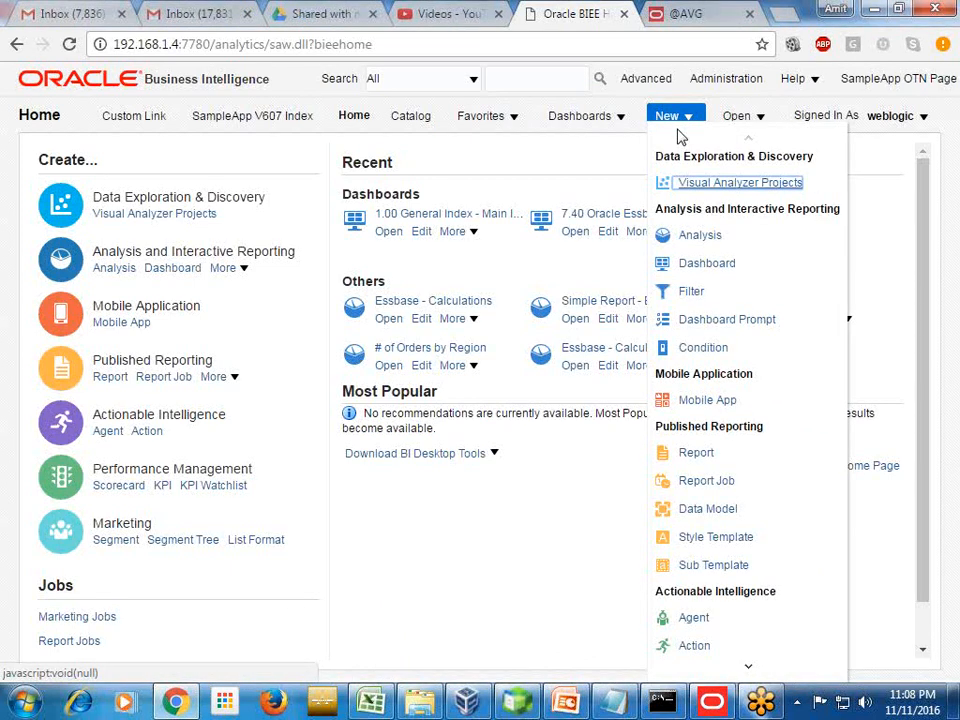
{"action": "left_click", "coordinate": [690, 235]}
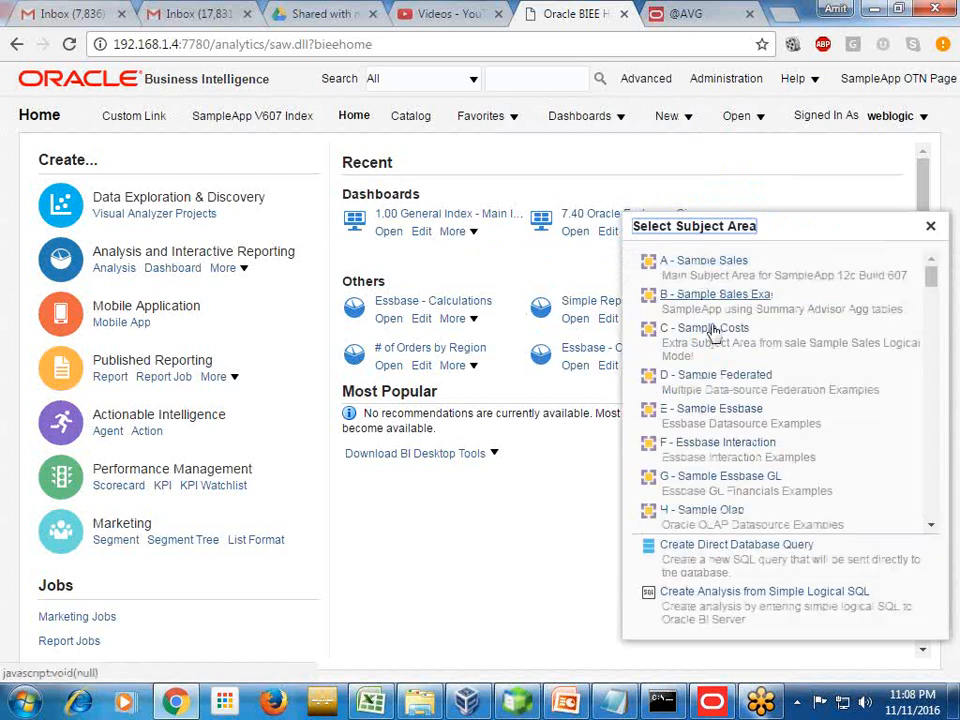
{"action": "left_click", "coordinate": [714, 413]}
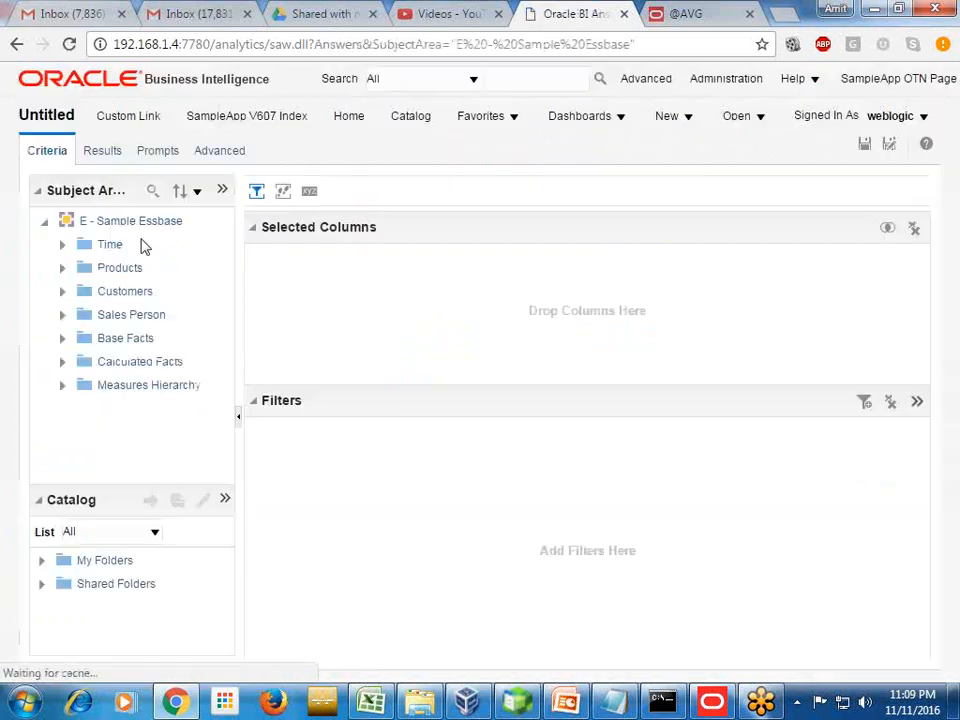
Step: Add C4 Customer Segment from Customers and 1- Revenue from Base Facts to the analysis criteria
{"action": "left_click", "coordinate": [62, 291]}
{"action": "left_click_drag", "start_coordinate": [167, 390], "coordinate": [335, 311]}
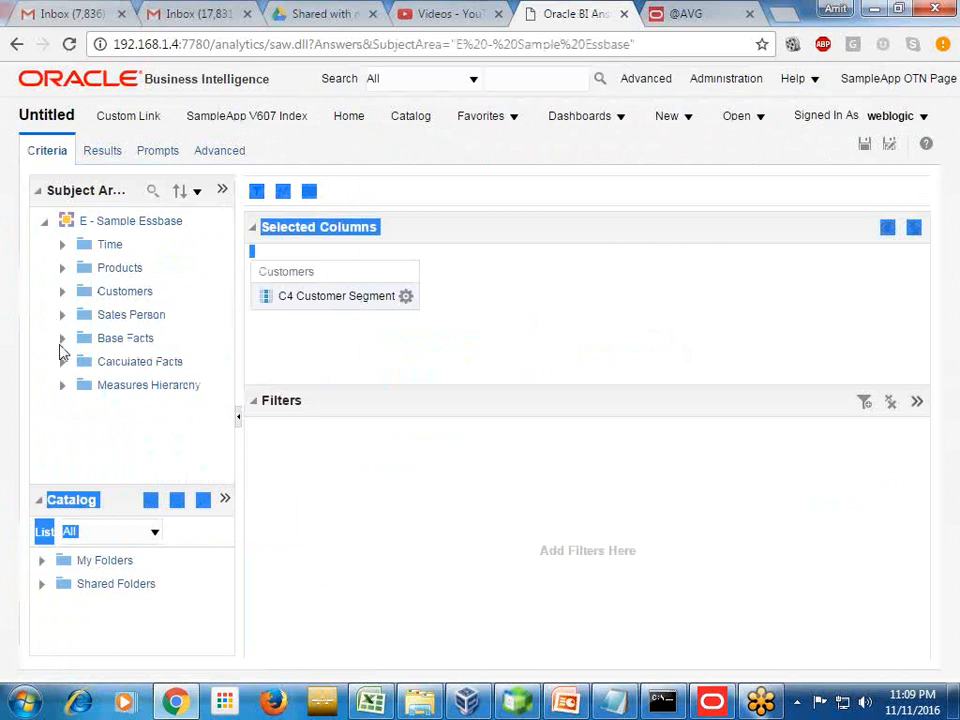
{"action": "left_click", "coordinate": [61, 341]}
{"action": "left_click_drag", "start_coordinate": [100, 364], "coordinate": [428, 304]}
{"action": "left_click", "coordinate": [478, 298]}
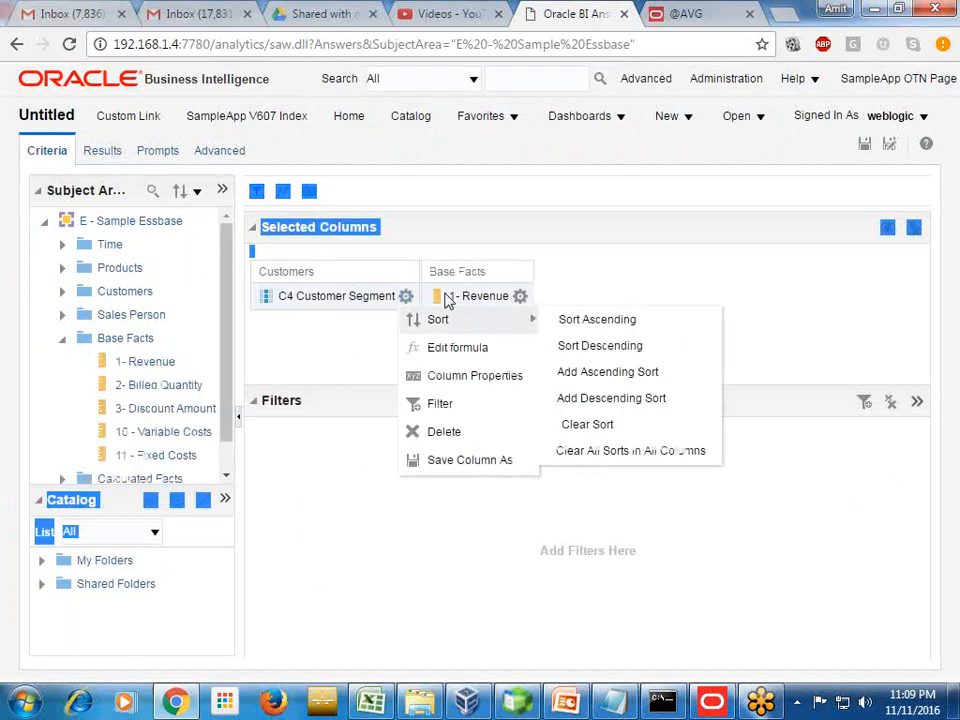
{"action": "left_click", "coordinate": [520, 297]}
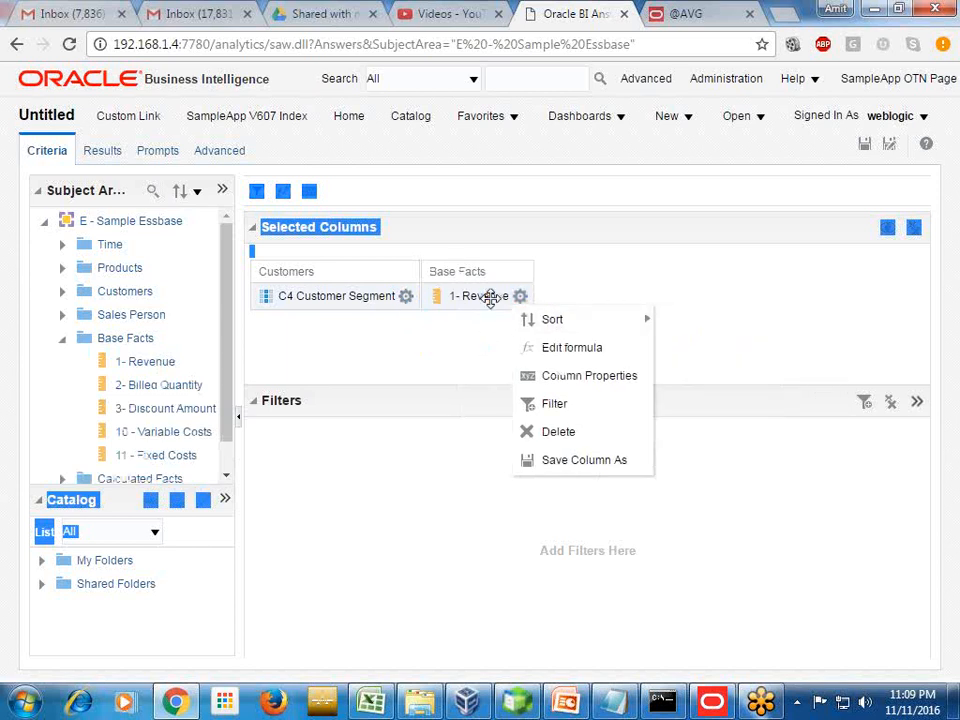
{"action": "left_click", "coordinate": [62, 340]}
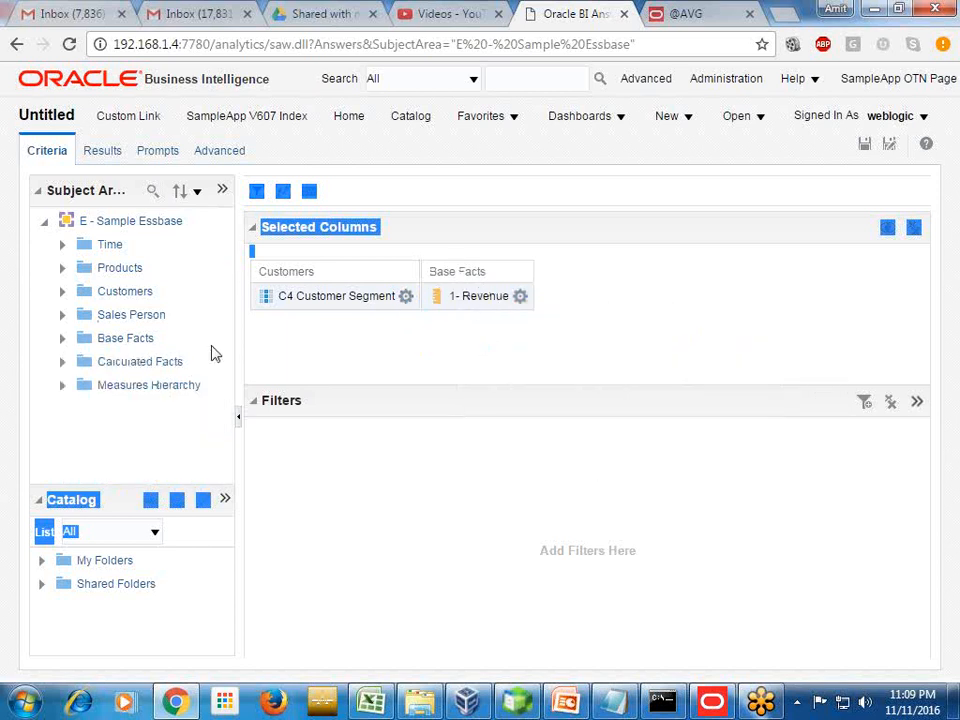
{"action": "left_click", "coordinate": [520, 296]}
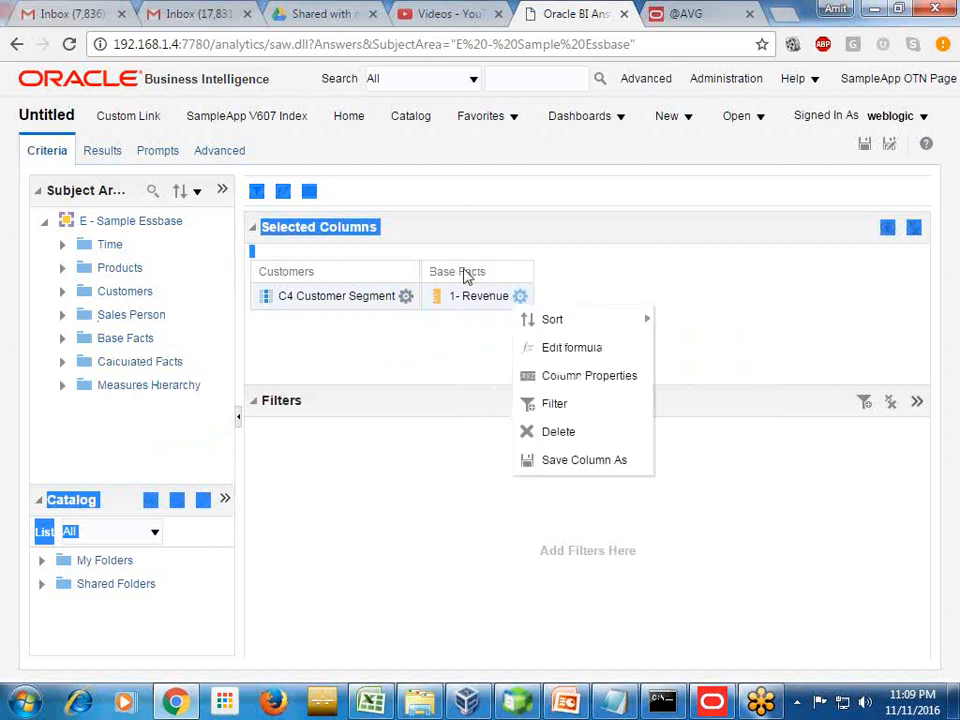
Step: Add 63 Rev Cust Avg (Evaluate Aggr) from the Essbase Functions folder of Calculated Facts to the selected columns
{"action": "left_click", "coordinate": [62, 361]}
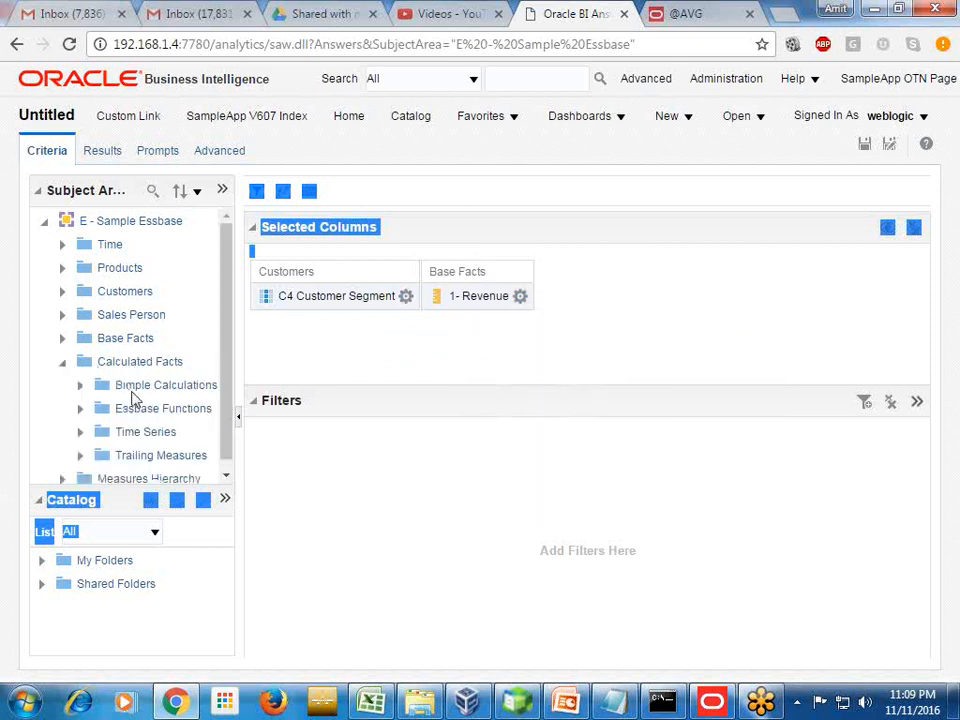
{"action": "left_click", "coordinate": [80, 408]}
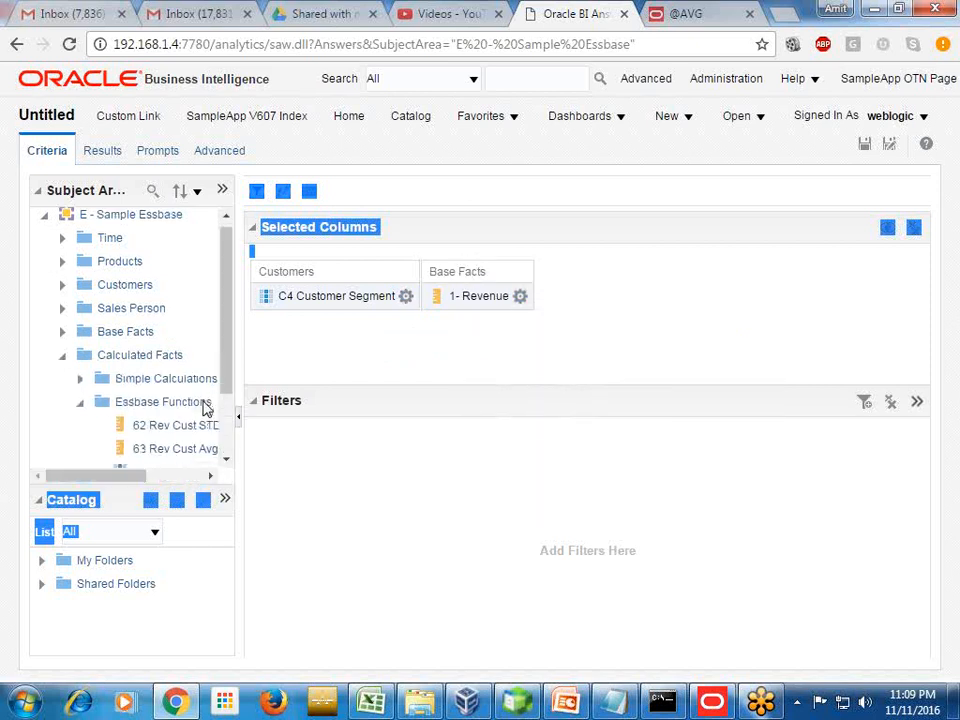
{"action": "scroll", "coordinate": [203, 402], "scroll_direction": "down", "scroll_amount": 1}
{"action": "left_click", "coordinate": [82, 327]}
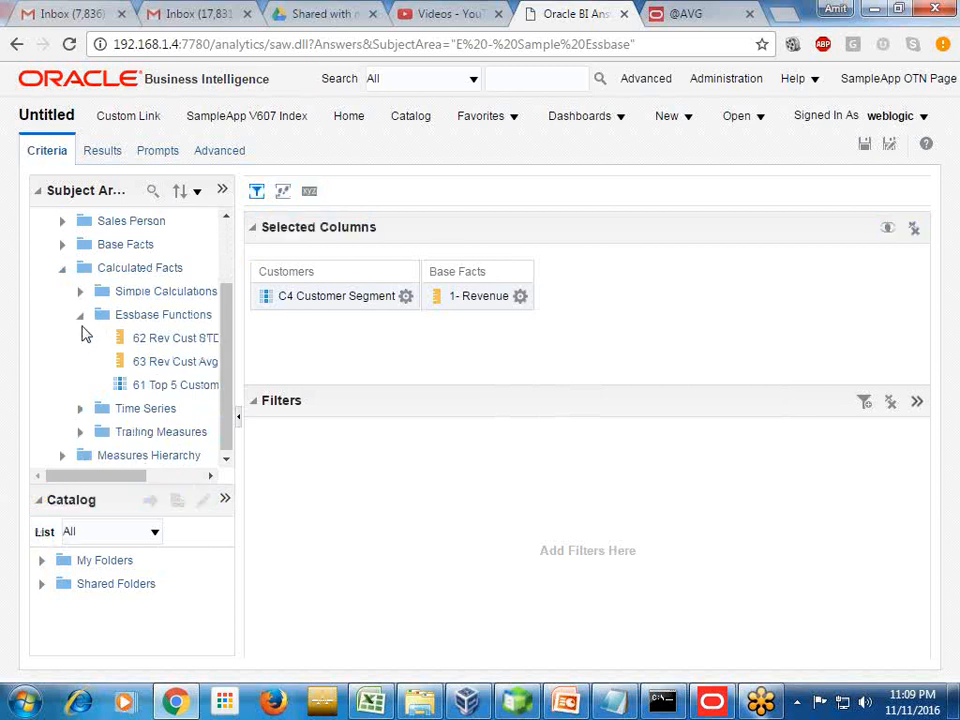
{"action": "left_click_drag", "start_coordinate": [122, 476], "coordinate": [172, 477]}
{"action": "left_click_drag", "start_coordinate": [162, 374], "coordinate": [585, 320]}
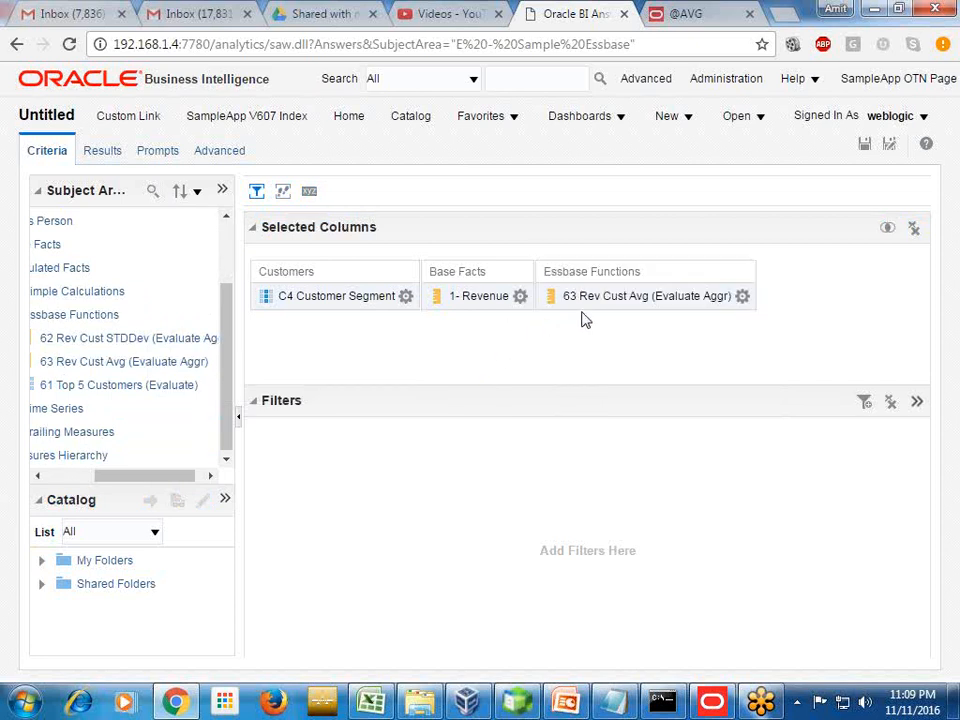
{"action": "left_click", "coordinate": [742, 296]}
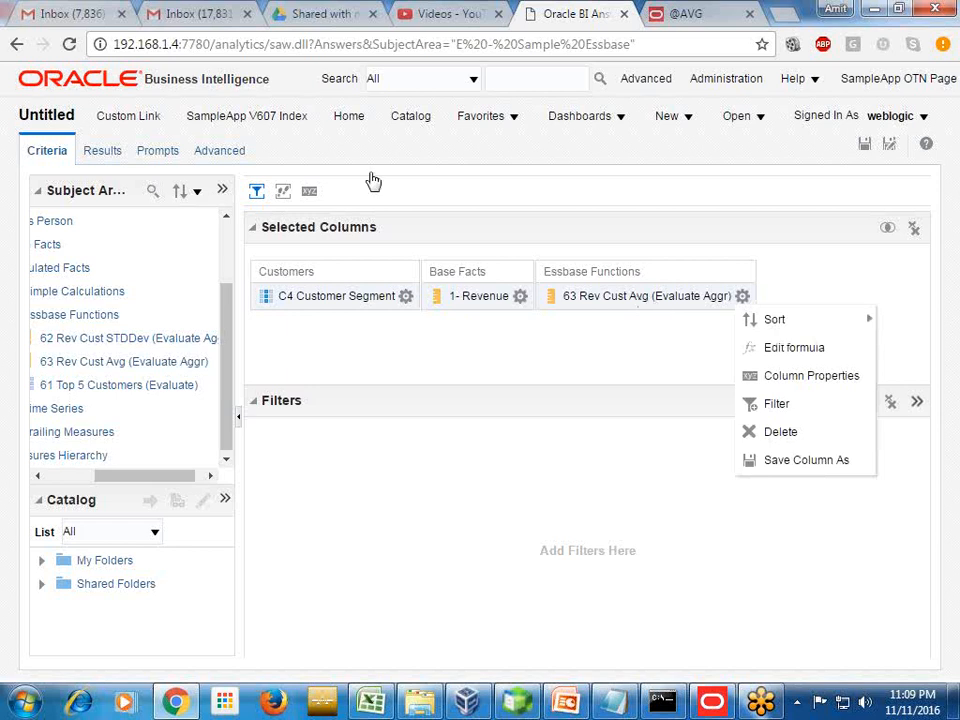
Step: Run the analysis and add a Line-Bar graph to its compound layout
{"action": "left_click", "coordinate": [102, 152]}
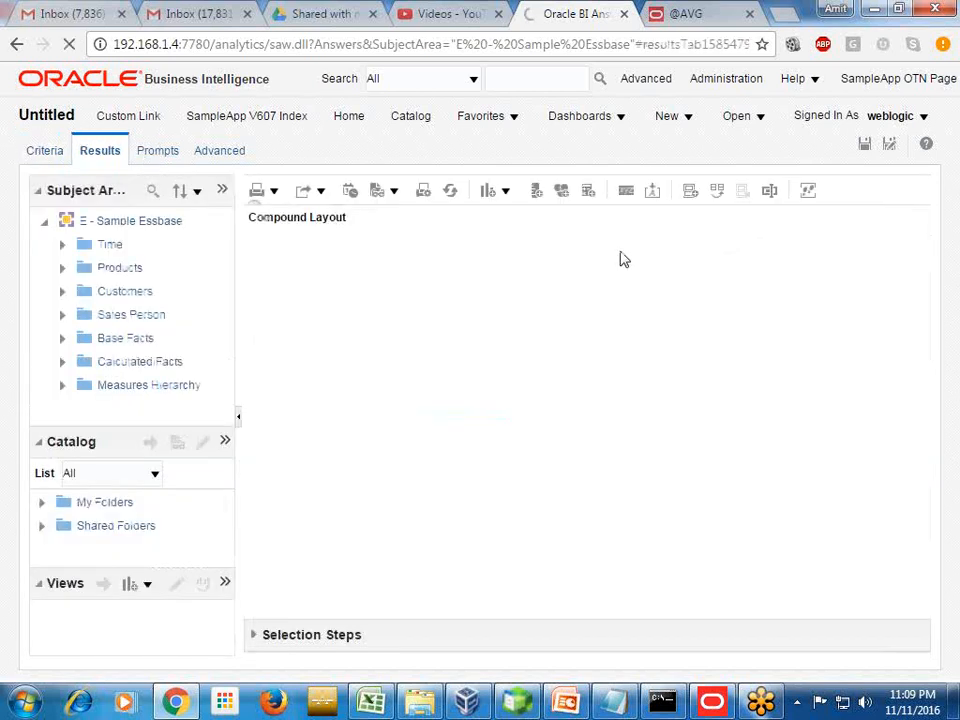
{"action": "left_click", "coordinate": [505, 192]}
{"action": "mouse_move", "coordinate": [546, 478]}
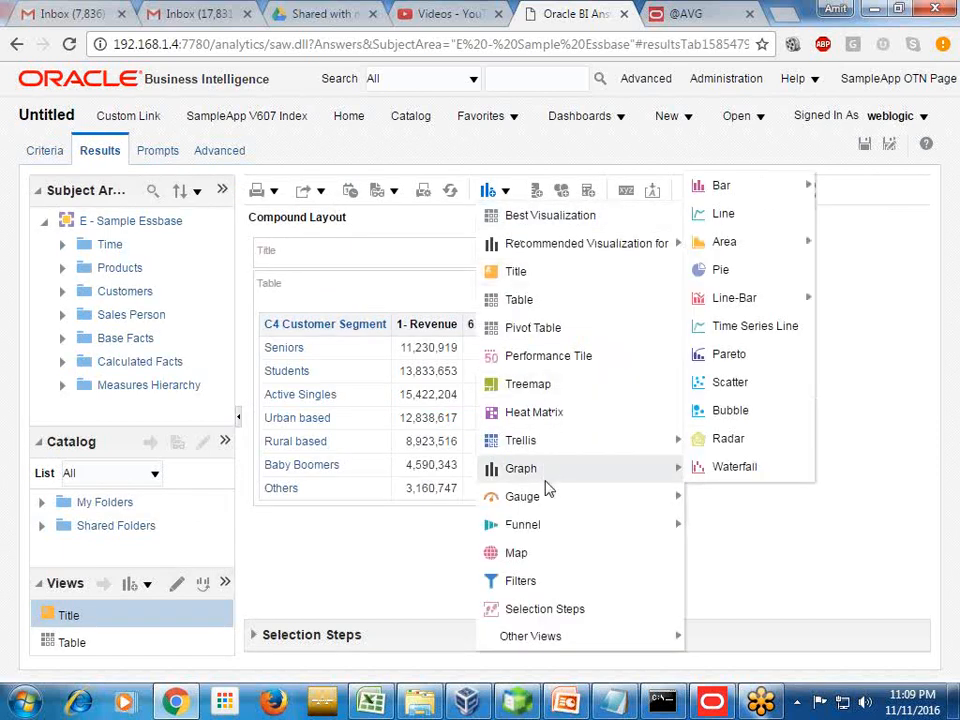
{"action": "mouse_move", "coordinate": [550, 505]}
{"action": "mouse_move", "coordinate": [757, 316]}
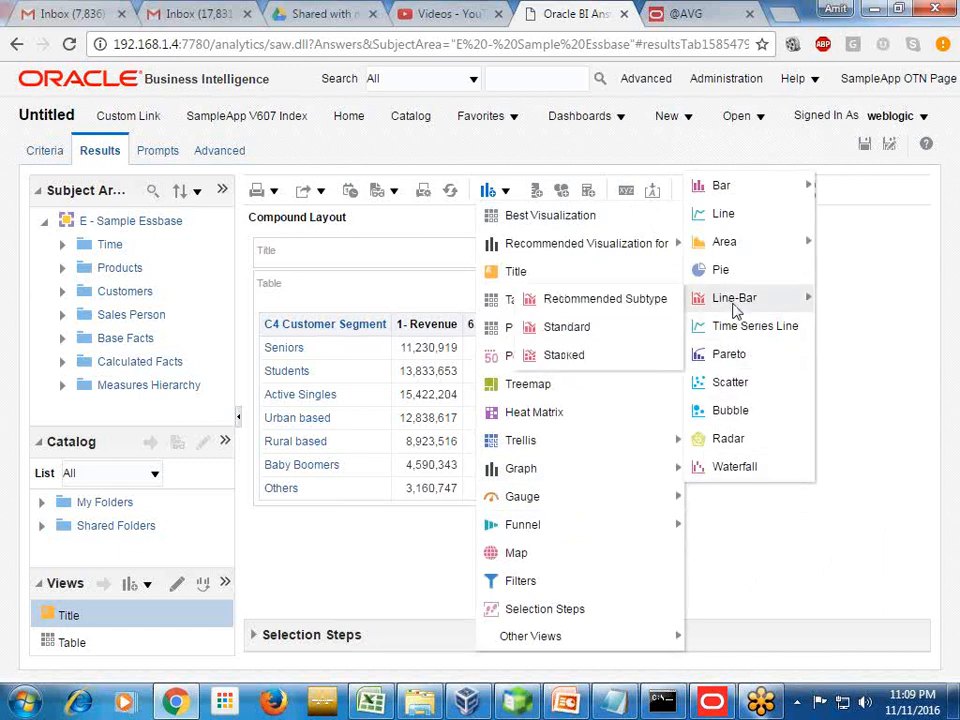
{"action": "left_click", "coordinate": [655, 312]}
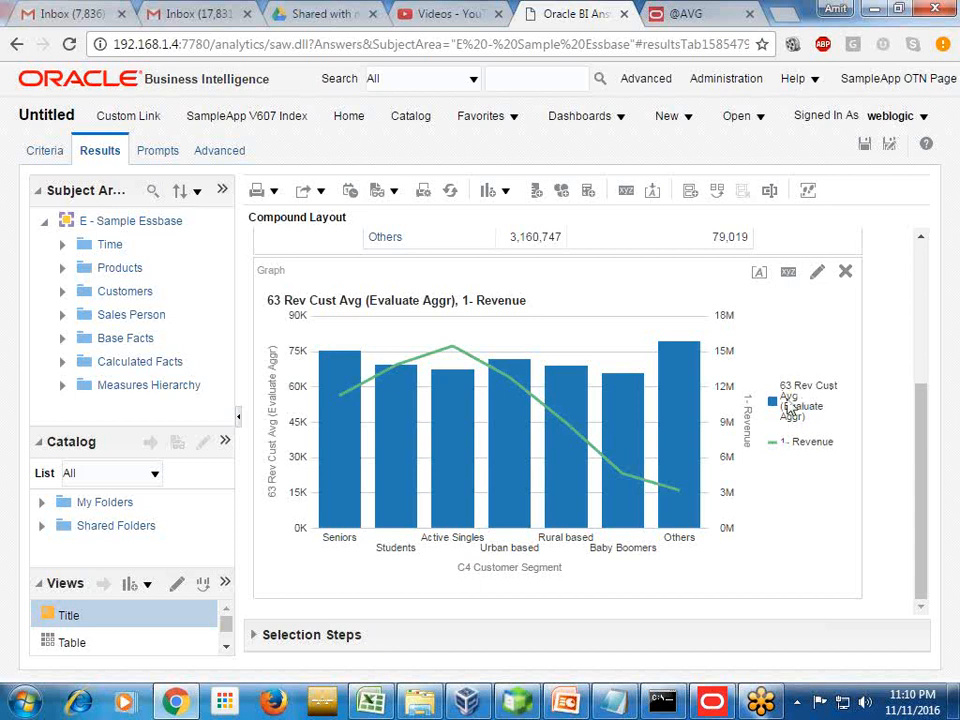
Step: Review the results table above the graph, and leave the unsaved analysis for the Administration page
{"action": "scroll", "coordinate": [836, 362], "scroll_direction": "up", "scroll_amount": 2}
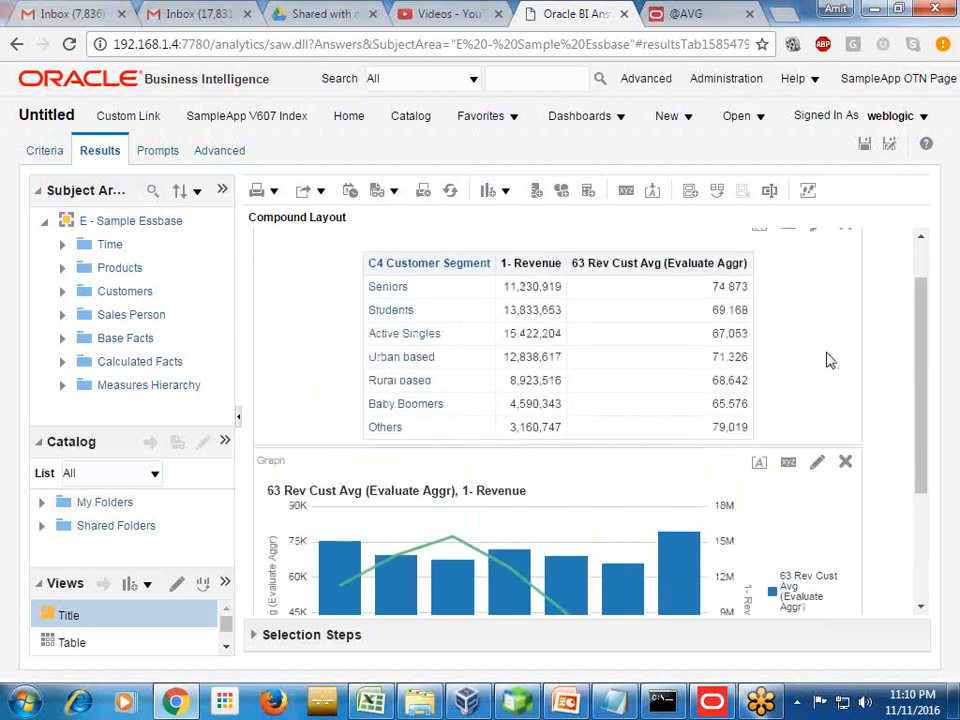
{"action": "scroll", "coordinate": [826, 360], "scroll_direction": "up", "scroll_amount": 1}
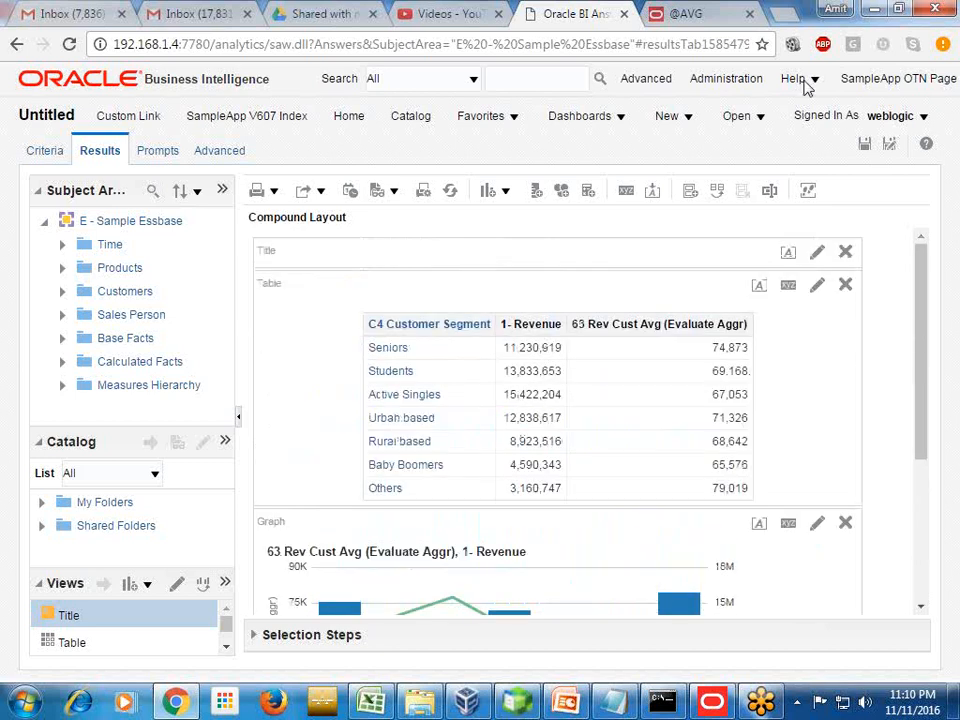
{"action": "left_click", "coordinate": [739, 88]}
{"action": "left_click", "coordinate": [566, 153]}
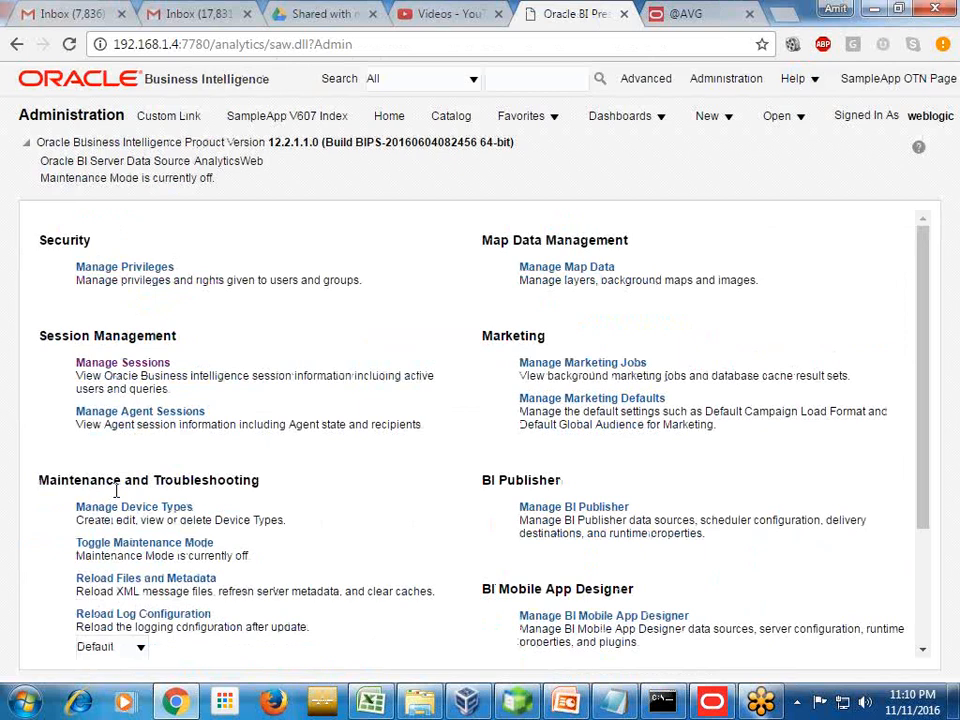
Step: Open the log of the Customer Segment report query from Manage Sessions and find the generated MDX statement in it
{"action": "left_click", "coordinate": [128, 363]}
{"action": "scroll", "coordinate": [452, 470], "scroll_direction": "down", "scroll_amount": 3}
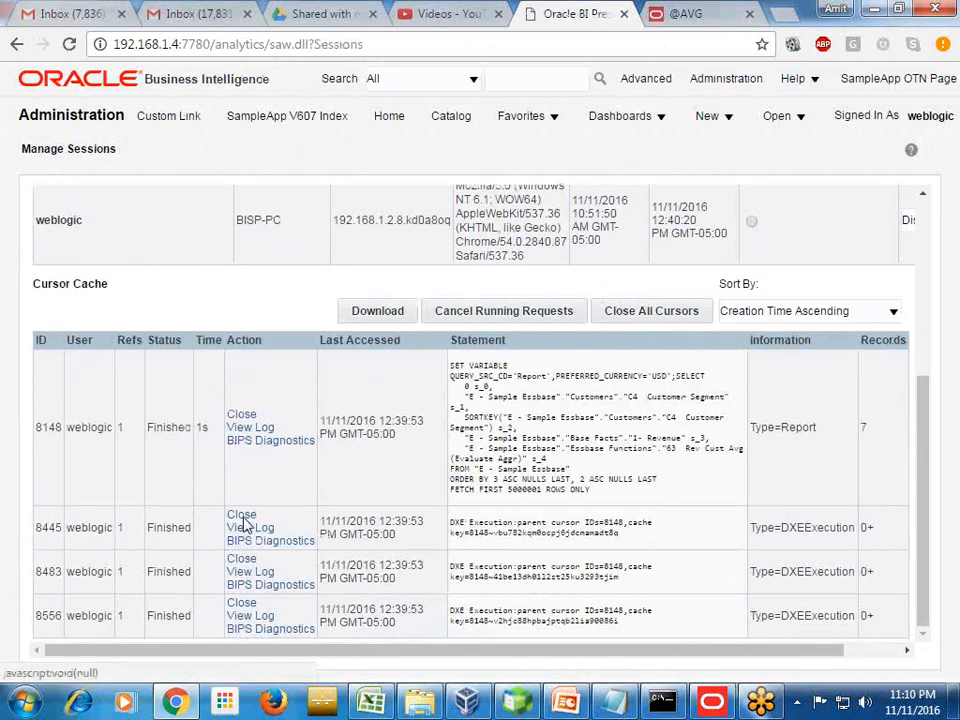
{"action": "left_click", "coordinate": [251, 428]}
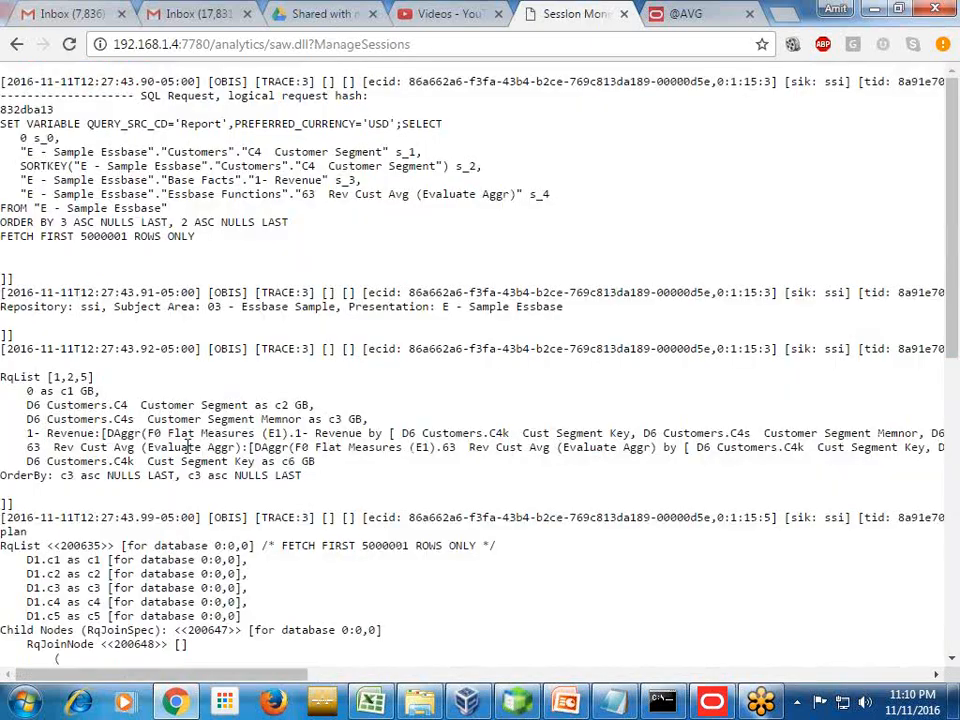
{"action": "scroll", "coordinate": [152, 468], "scroll_direction": "down", "scroll_amount": 10}
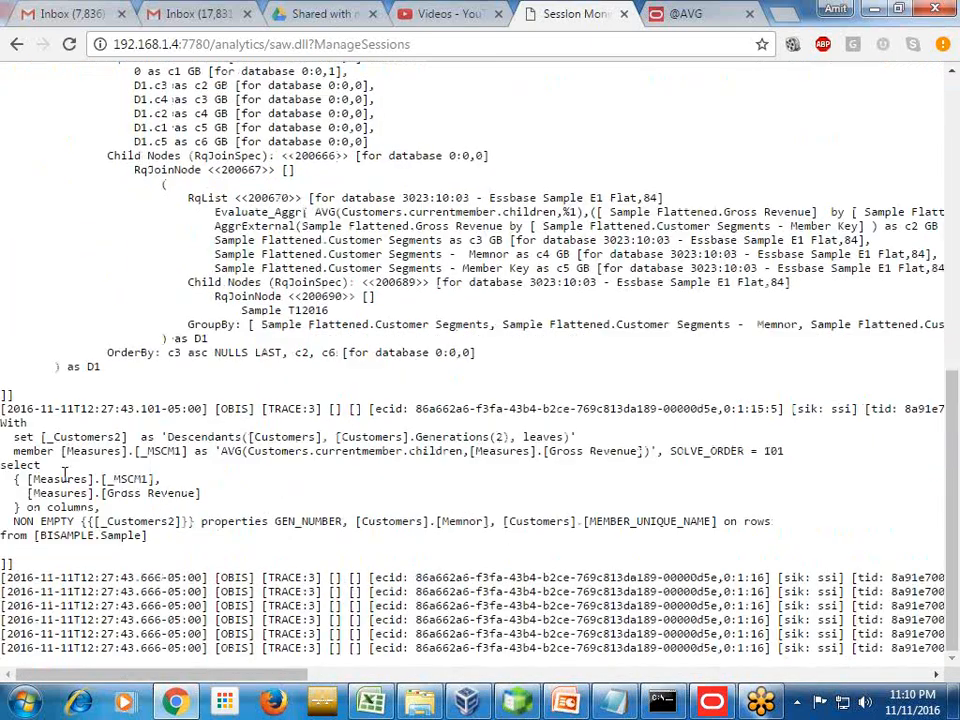
Step: Copy the MDX statement from With through from [BISAMPLE.Sample] and paste it below ENDFIX in the Notepad notes
{"action": "left_click_drag", "start_coordinate": [2, 423], "coordinate": [162, 538]}
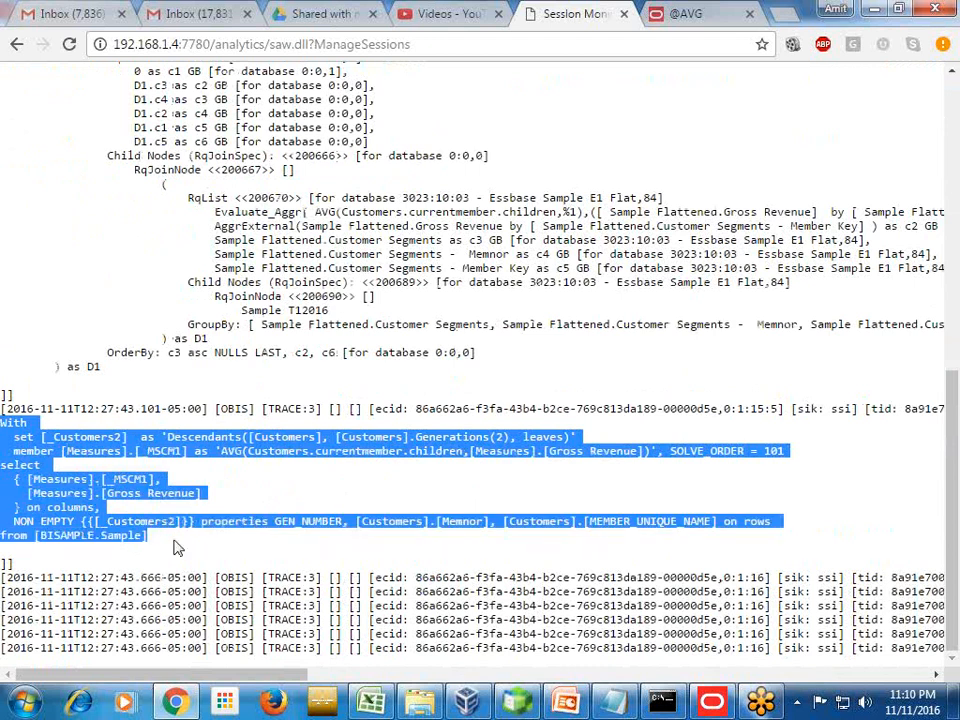
{"action": "key", "text": "alt+Tab"}
{"action": "left_click", "coordinate": [137, 415]}
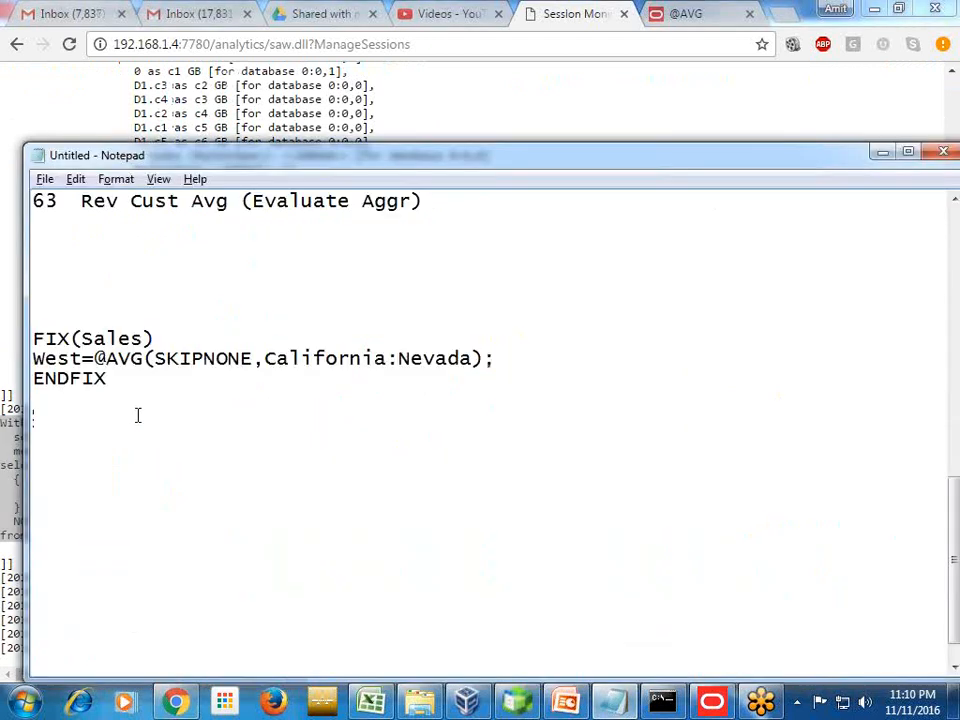
{"action": "key", "text": "Return"}
{"action": "key", "text": "Return"}
{"action": "type", "text": "With   set [_Customers2]  as 'Descendants([Customers], [Customers].Generations(2), leaves)'   member [Measures].[_MSCM1] as 'AVG(Customers.currentmember.children, [Measures].[Gross Revenue])', SOLVE_ORDER = 101 select   { [Measures].[_MSCM1],     [Measures].[Gross Revenue]   } on columns,   NON EMPTY {{[_Customers2]}} properties GEN_NUMBER, [Customers].[Memnor], [Customers].[MEMBER_UNIQUE_NAME] on rows from [BISAMPLE.Sample]"}
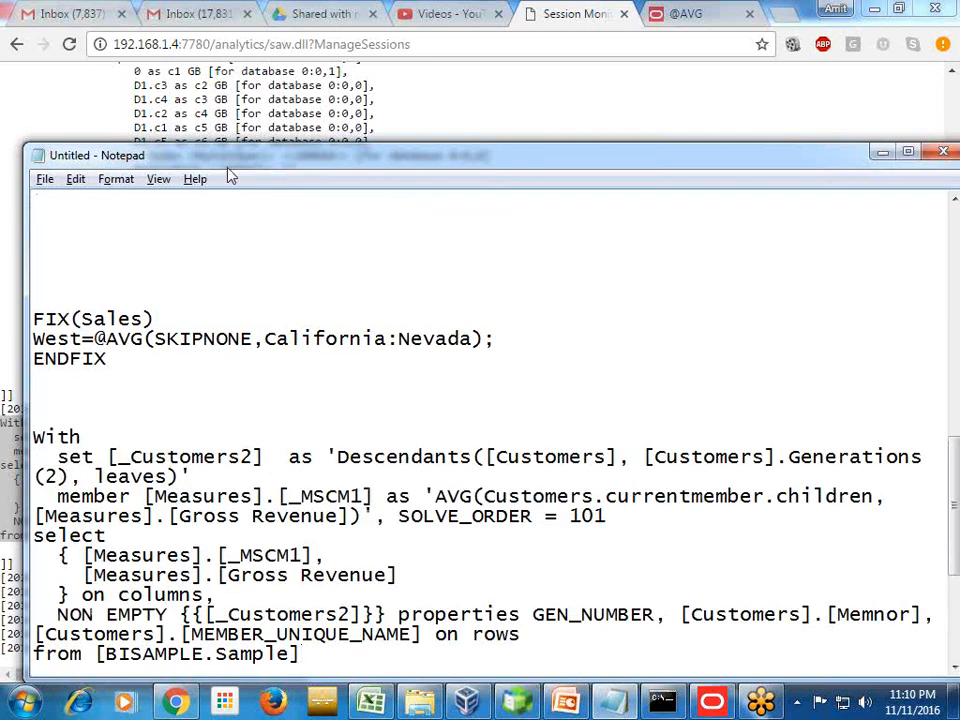
{"action": "left_click_drag", "start_coordinate": [228, 173], "coordinate": [227, 101]}
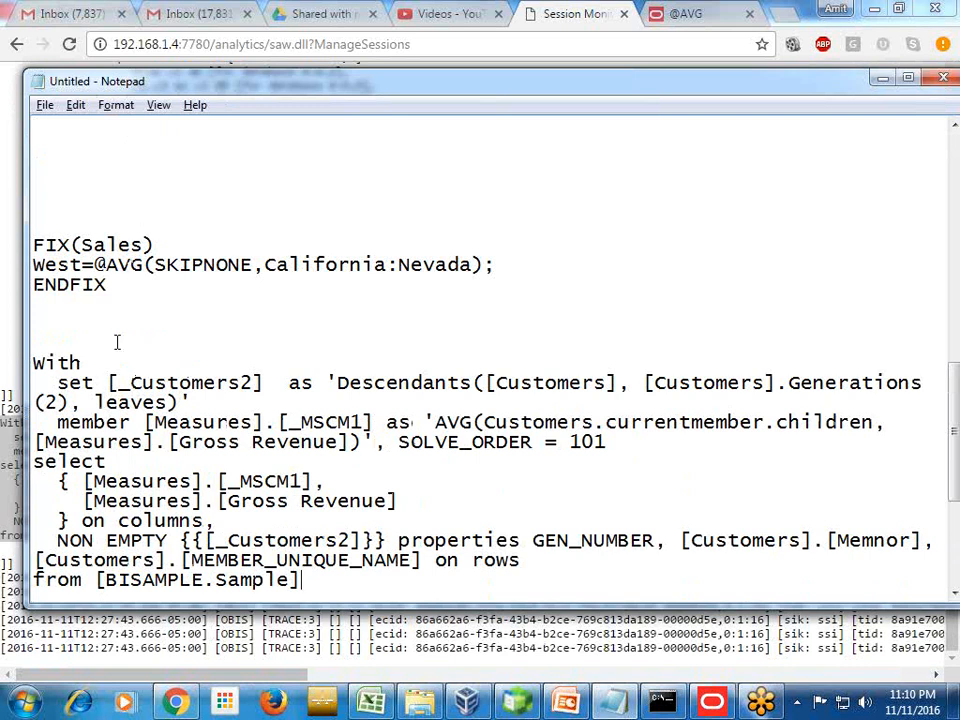
Step: Turn off word wrap in the notes and add a blank line below the EVALUATE TopCount expression
{"action": "left_click", "coordinate": [116, 105]}
{"action": "left_click", "coordinate": [107, 125]}
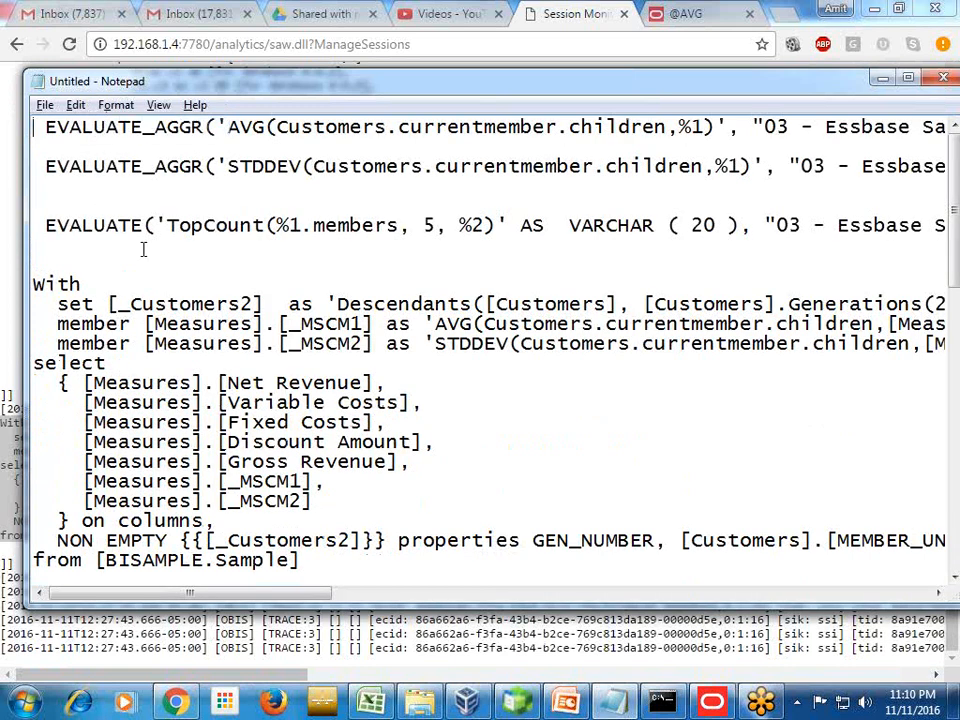
{"action": "left_click", "coordinate": [83, 252]}
{"action": "key", "text": "Return"}
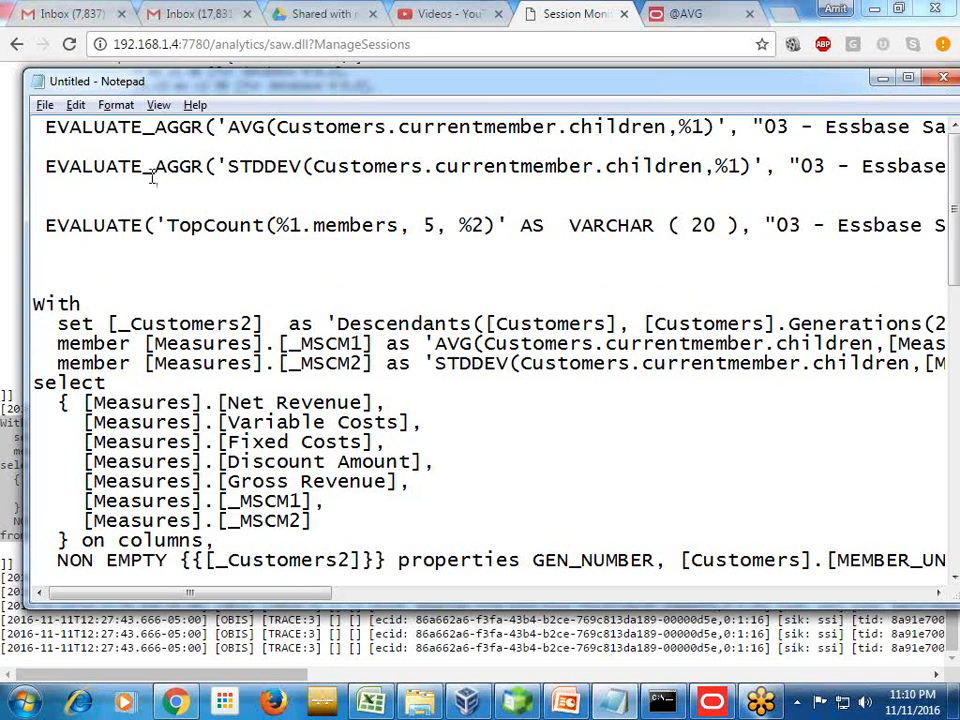
Step: Copy the EVALUATE_AGGR AVG expression from the start of the notes and paste it between ENDFIX and the newly added MDX query
{"action": "left_click", "coordinate": [101, 128]}
{"action": "key", "text": "shift+End"}
{"action": "key", "text": "Down"}
{"action": "key", "text": "Down"}
{"action": "key", "text": "Down"}
{"action": "key", "text": "Down"}
{"action": "scroll", "coordinate": [353, 270], "scroll_direction": "down", "scroll_amount": 12}
{"action": "scroll", "coordinate": [368, 347], "scroll_direction": "up", "scroll_amount": 3}
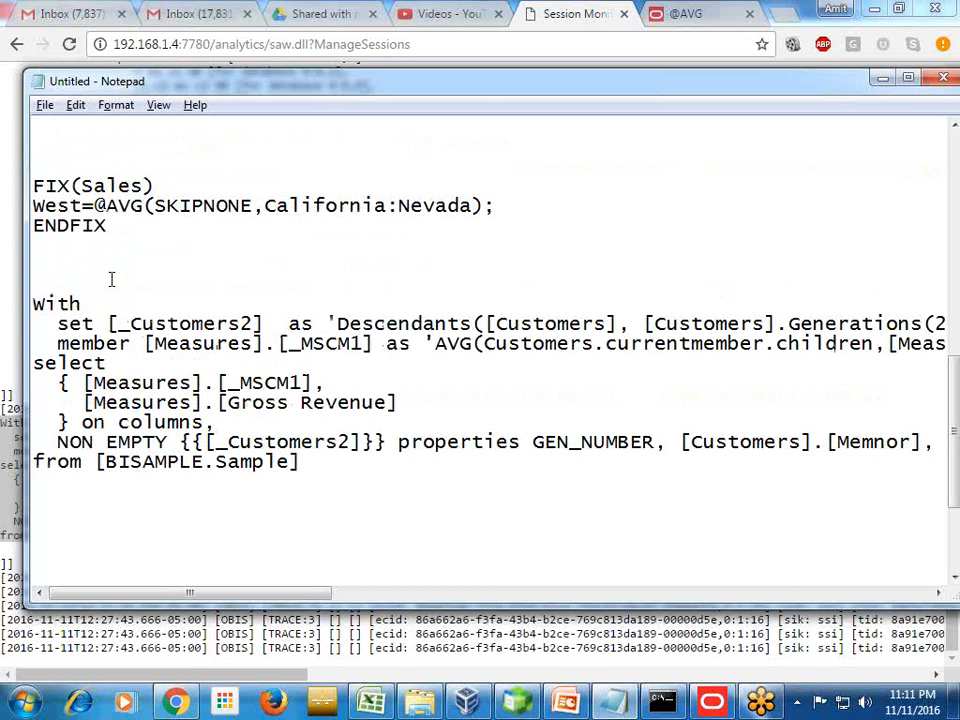
{"action": "key", "text": "ctrl+v"}
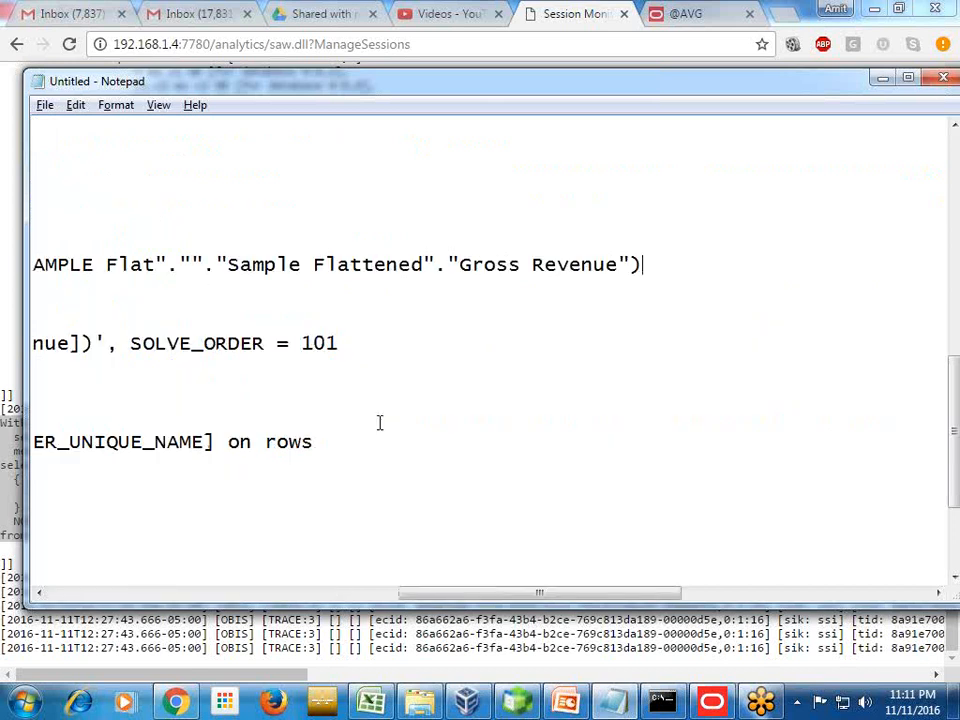
Step: Examine the pasted EVALUATE_AGGR expression, highlighting its AVG(Customers.currentmember.children part and its Gross Revenue column reference
{"action": "key", "text": "Down"}
{"action": "left_click_drag", "start_coordinate": [217, 265], "coordinate": [659, 270]}
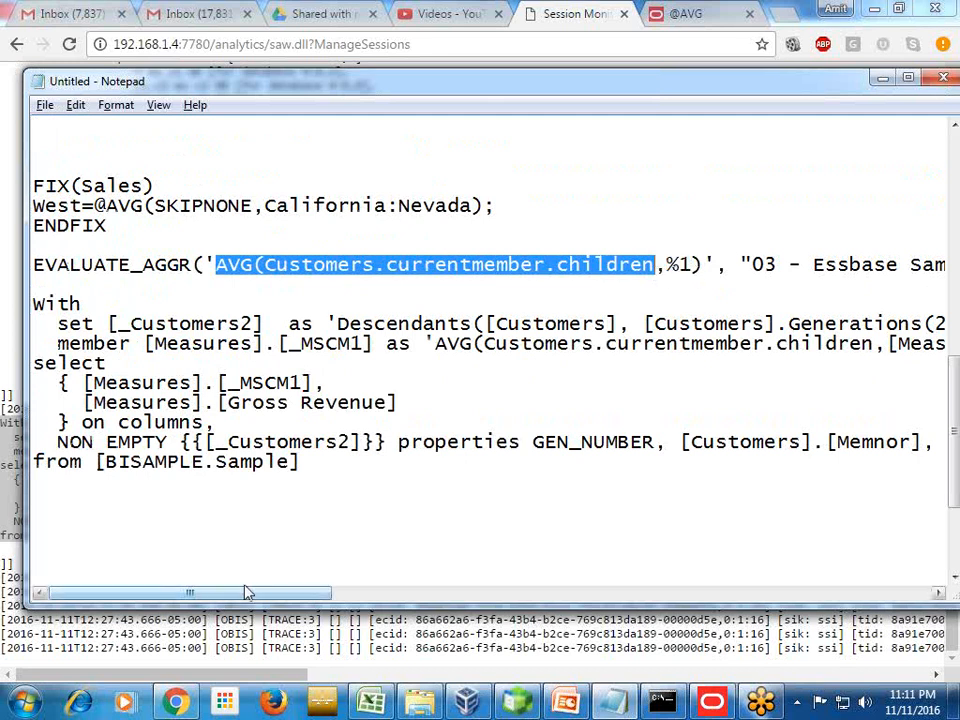
{"action": "left_click_drag", "start_coordinate": [247, 603], "coordinate": [471, 605]}
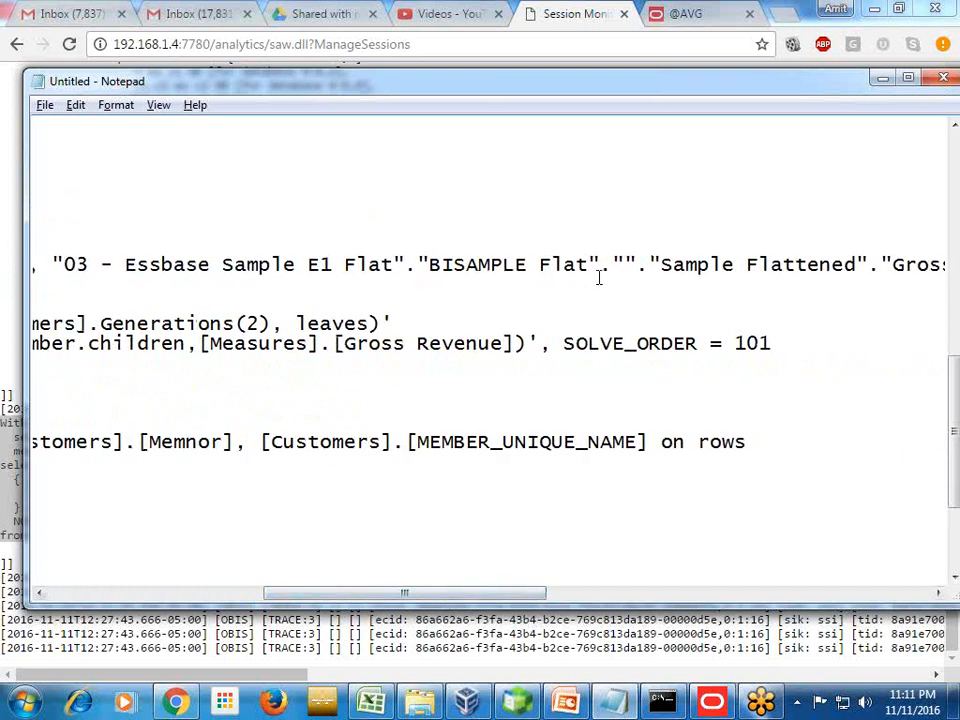
{"action": "left_click_drag", "start_coordinate": [550, 594], "coordinate": [611, 594]}
{"action": "left_click_drag", "start_coordinate": [857, 263], "coordinate": [698, 268]}
{"action": "left_click_drag", "start_coordinate": [487, 594], "coordinate": [195, 592]}
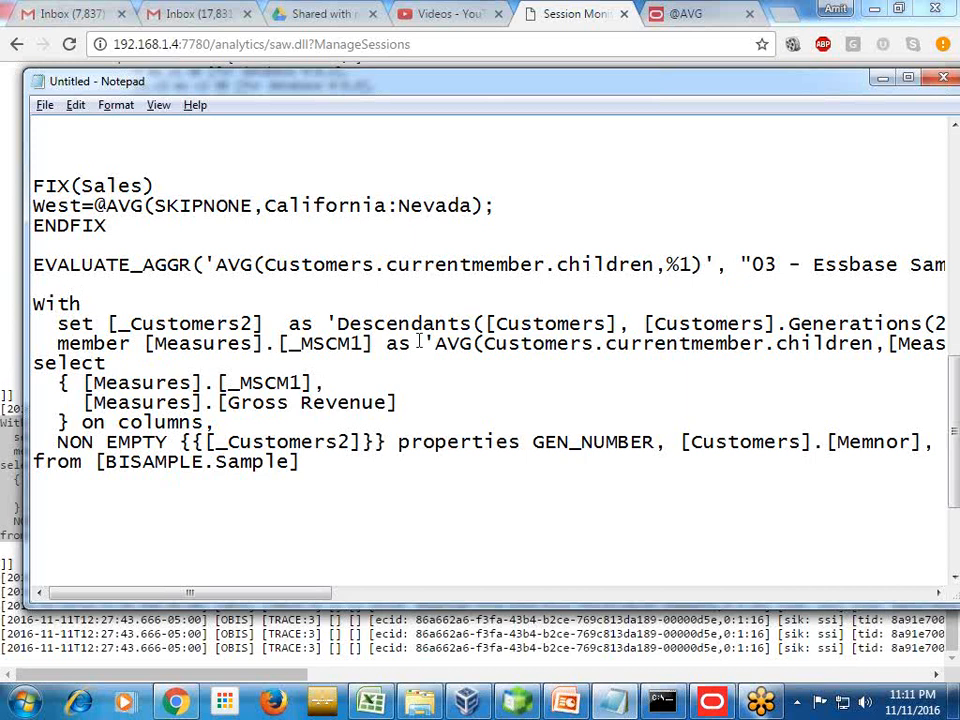
Step: Move the AVG formula of member [_MSCM1] onto its own line and compare its Customers.currentmember.children argument with the EVALUATE_AGGR expression
{"action": "key", "text": "Return"}
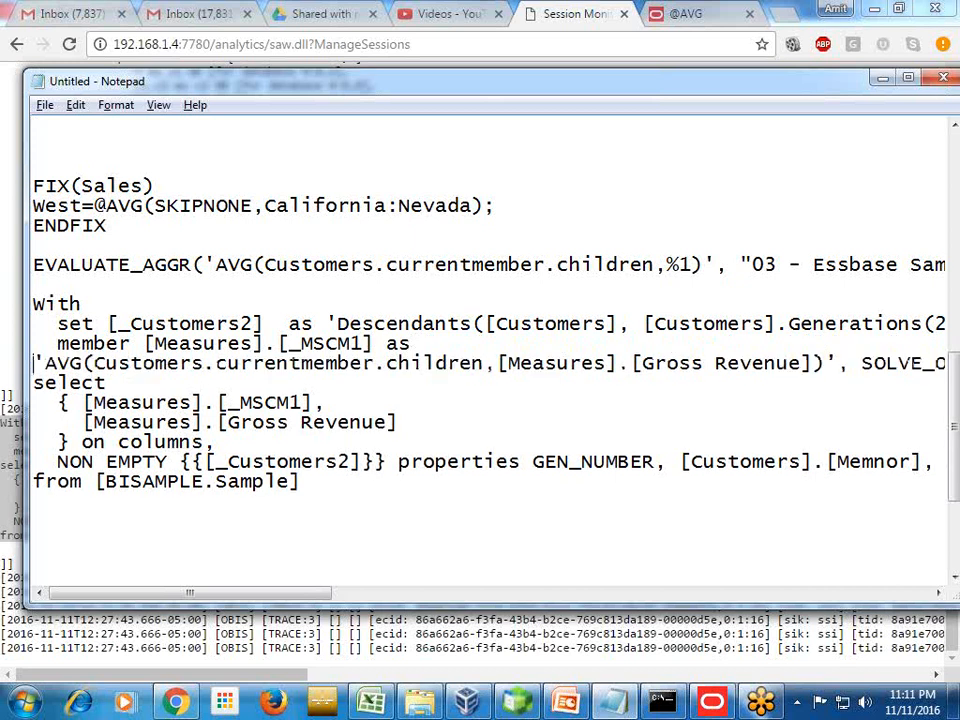
{"action": "left_click_drag", "start_coordinate": [35, 266], "coordinate": [510, 265]}
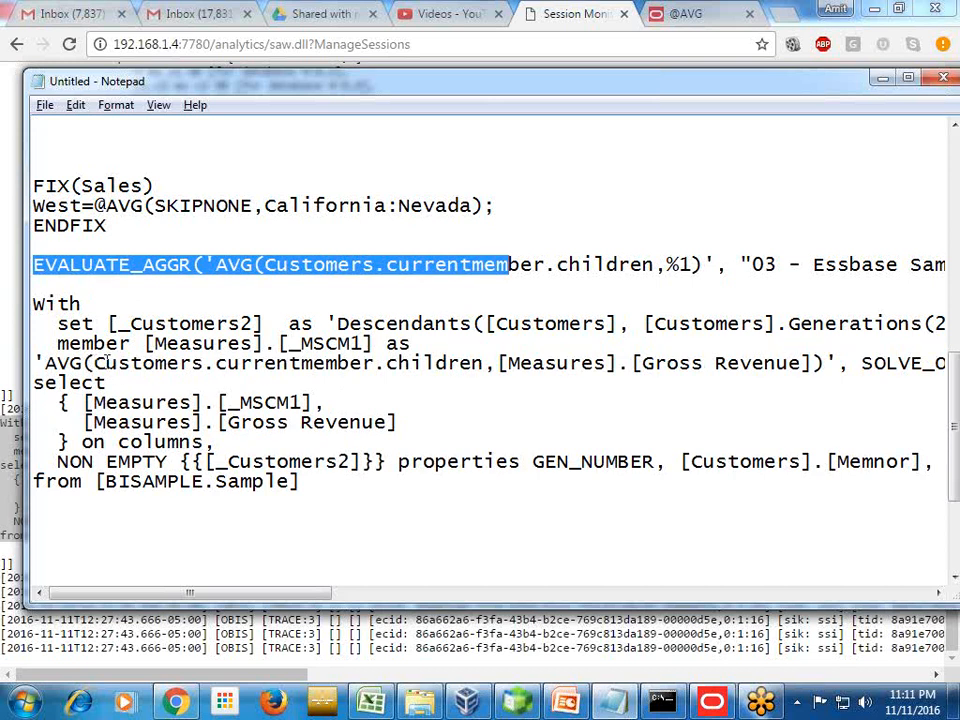
{"action": "left_click_drag", "start_coordinate": [95, 364], "coordinate": [480, 352]}
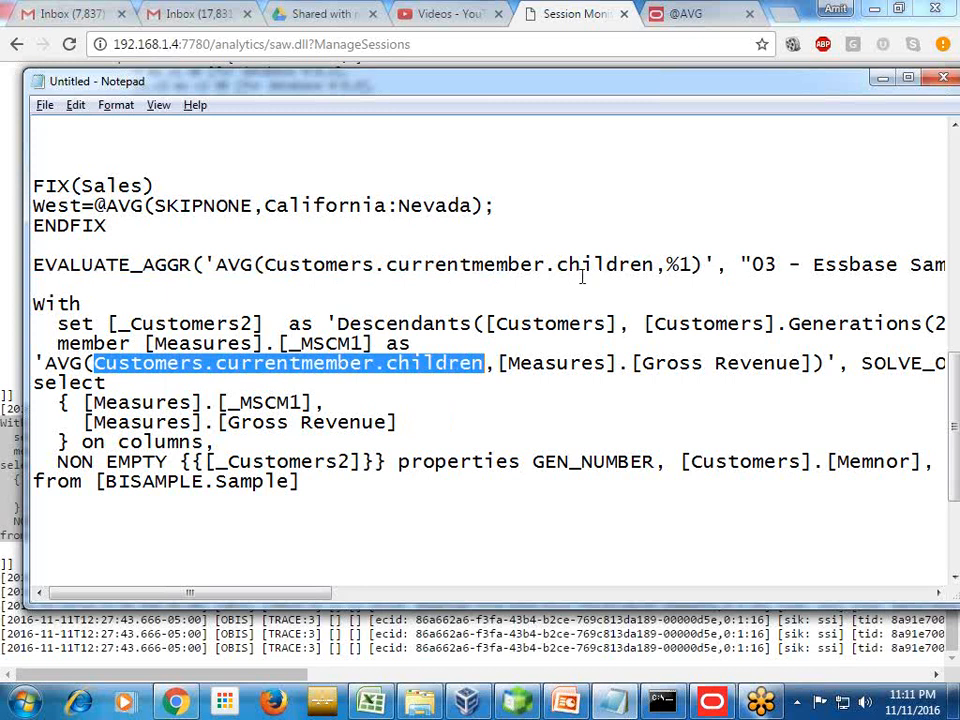
{"action": "left_click", "coordinate": [594, 402]}
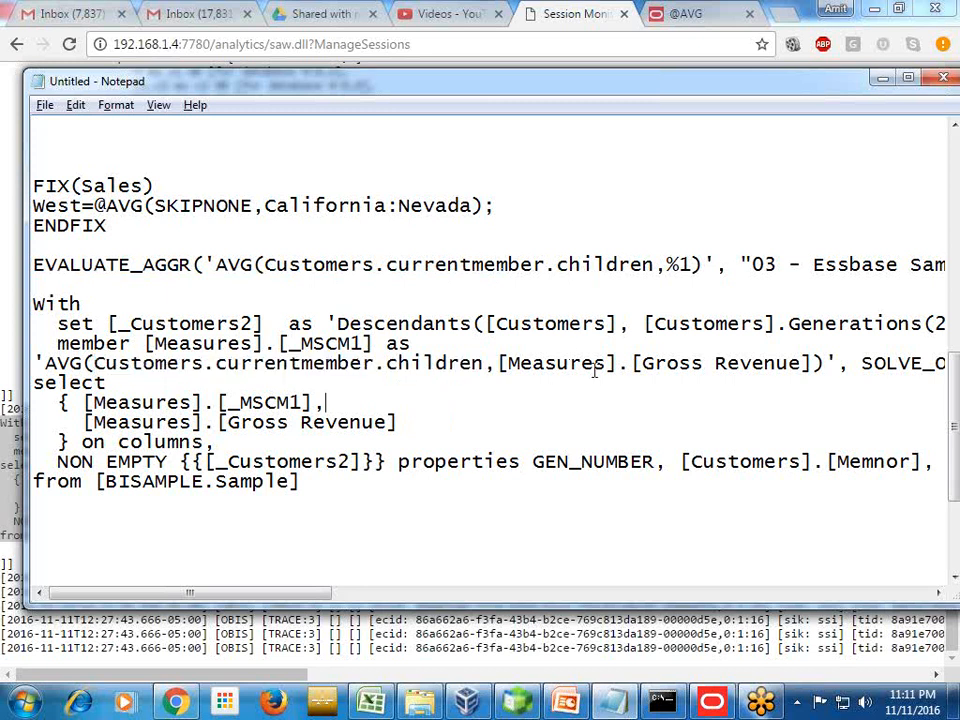
Step: Break the AVG formula before [Measures].[Gross Revenue] and highlight that measure argument
{"action": "left_click", "coordinate": [502, 362]}
{"action": "key", "text": "Return"}
{"action": "left_click_drag", "start_coordinate": [354, 386], "coordinate": [46, 380]}
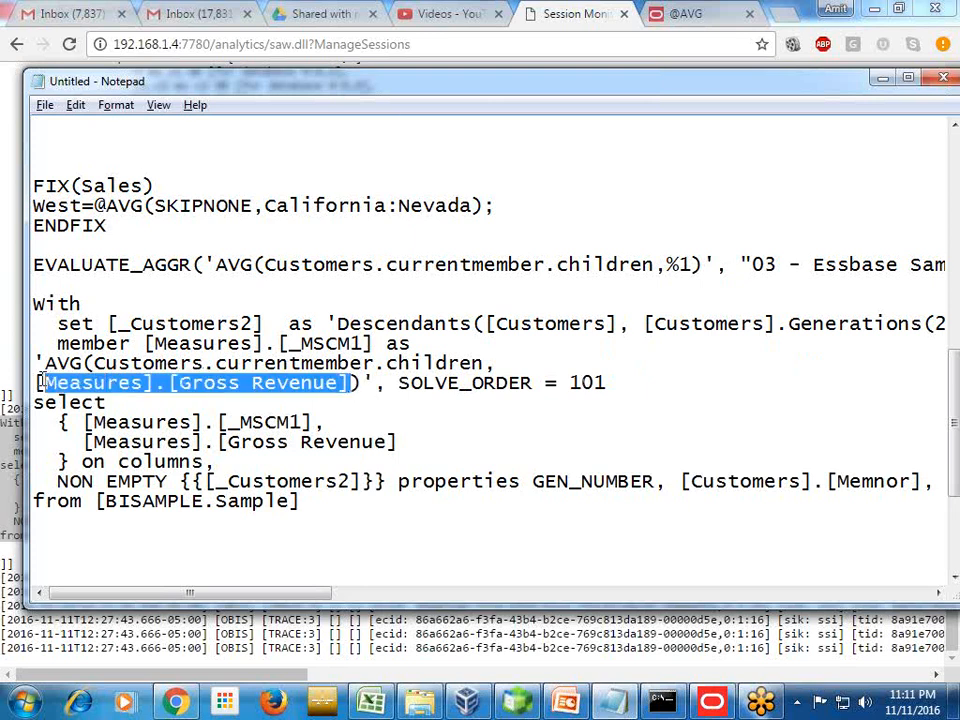
Step: Switch back to the browser and return from the session log to the untitled Sample Essbase analysis
{"action": "left_click", "coordinate": [512, 34]}
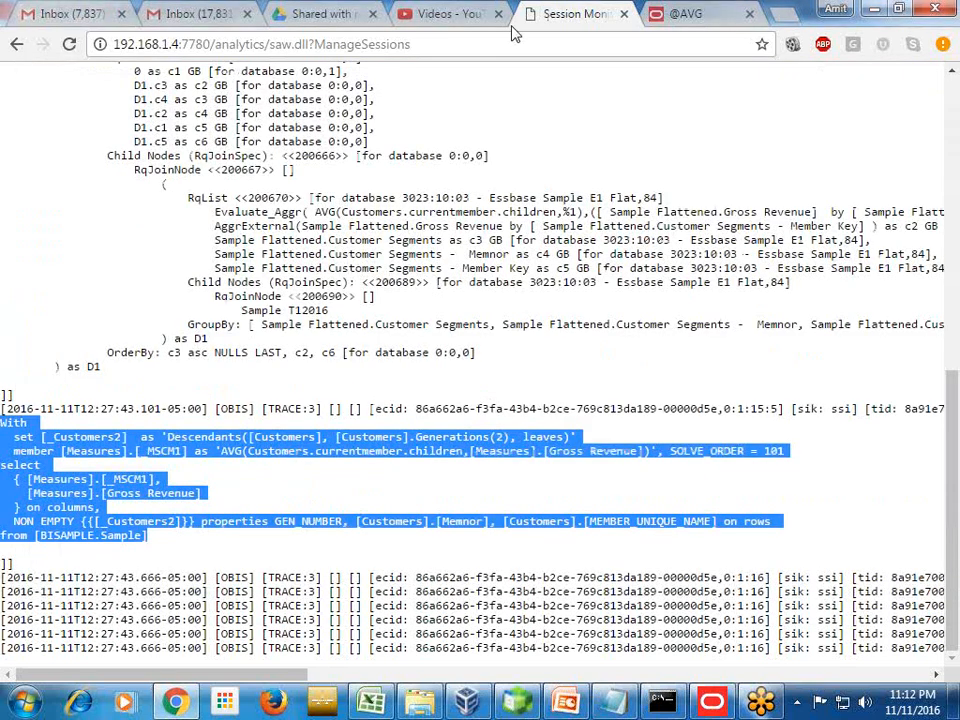
{"action": "left_click", "coordinate": [16, 44]}
{"action": "left_click", "coordinate": [16, 44]}
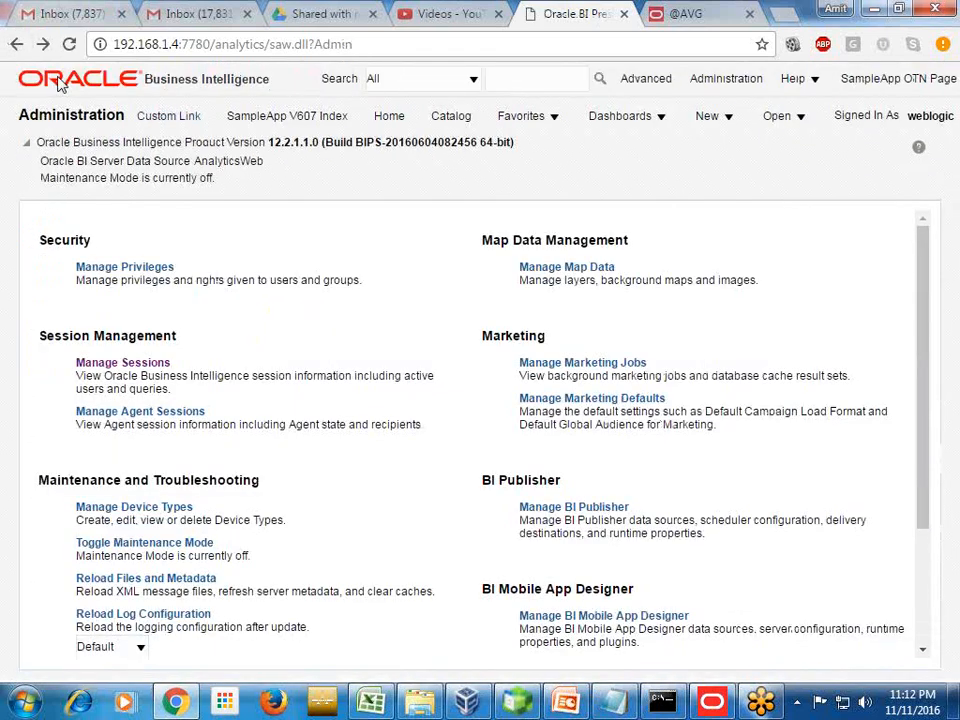
{"action": "left_click", "coordinate": [16, 44]}
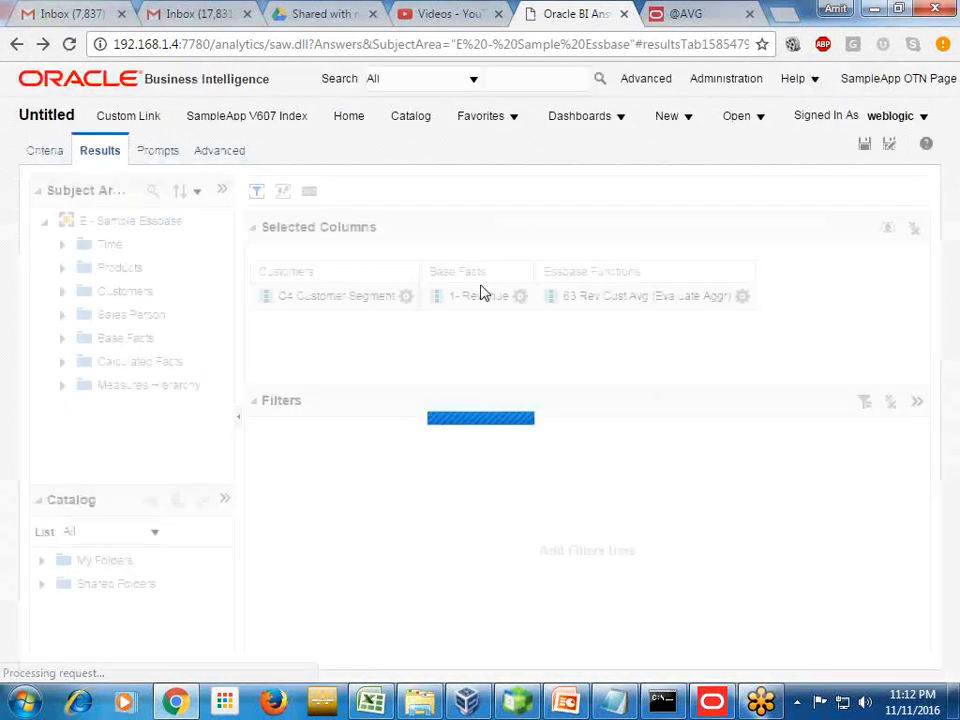